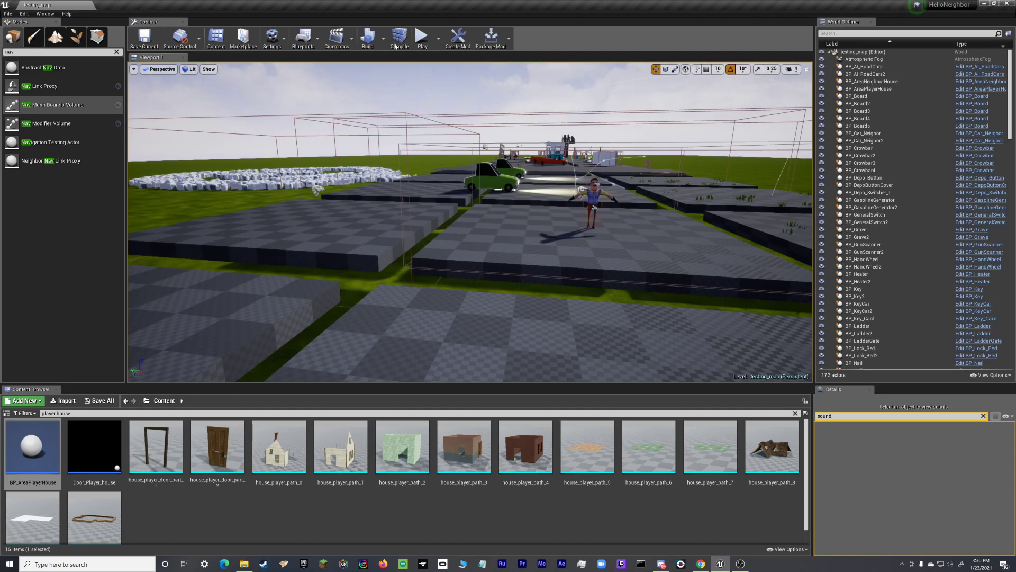
Step: Play-test the testing map by walking along the row of platforms, and end the play session
key(alt+p)
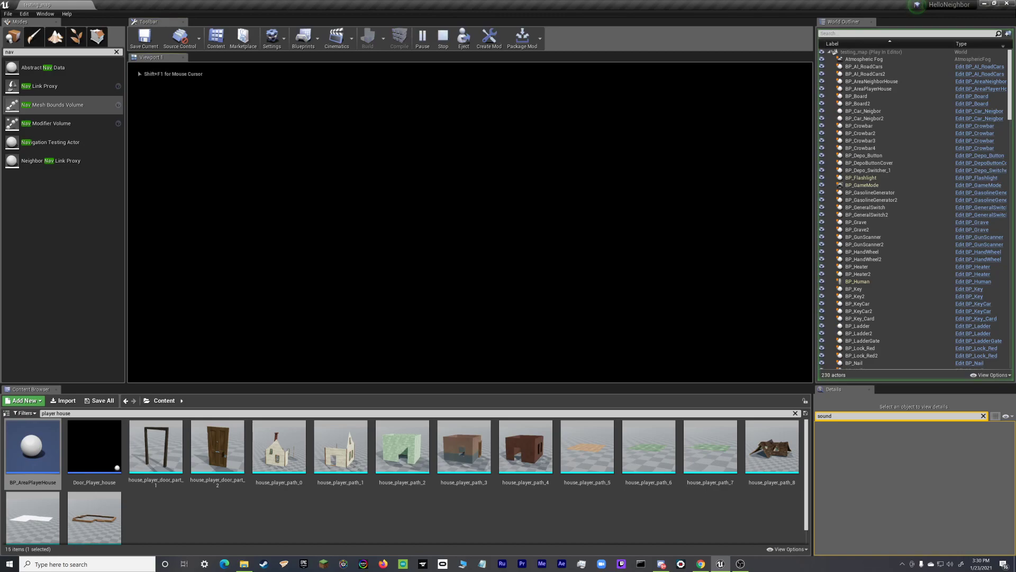
key(w)
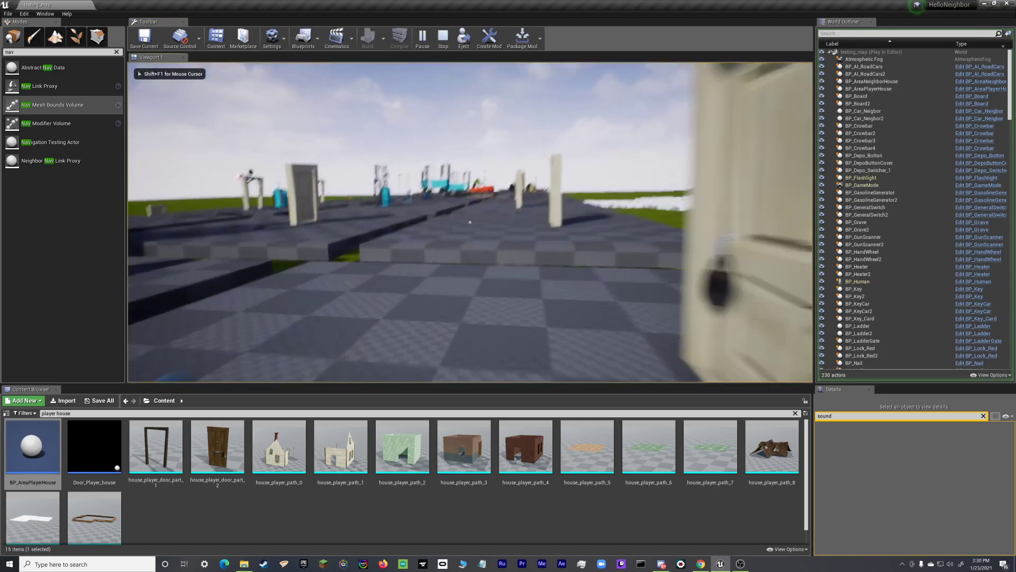
key(w)
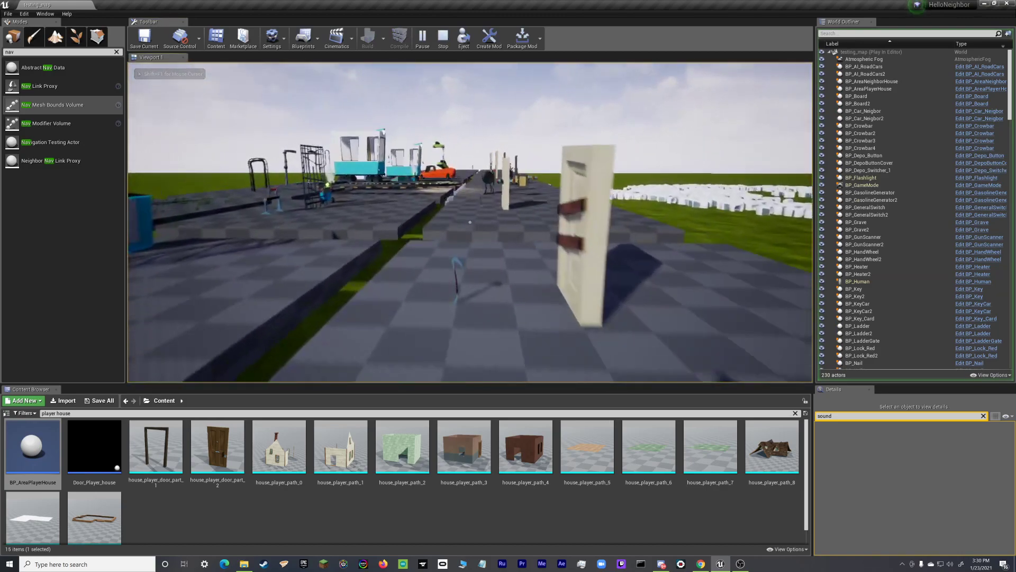
key(w)
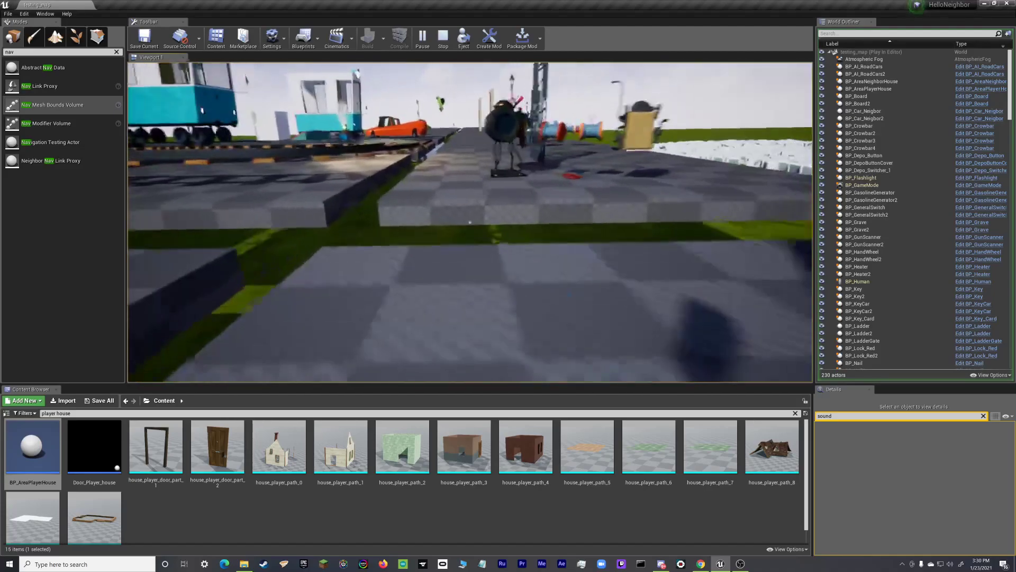
key(w)
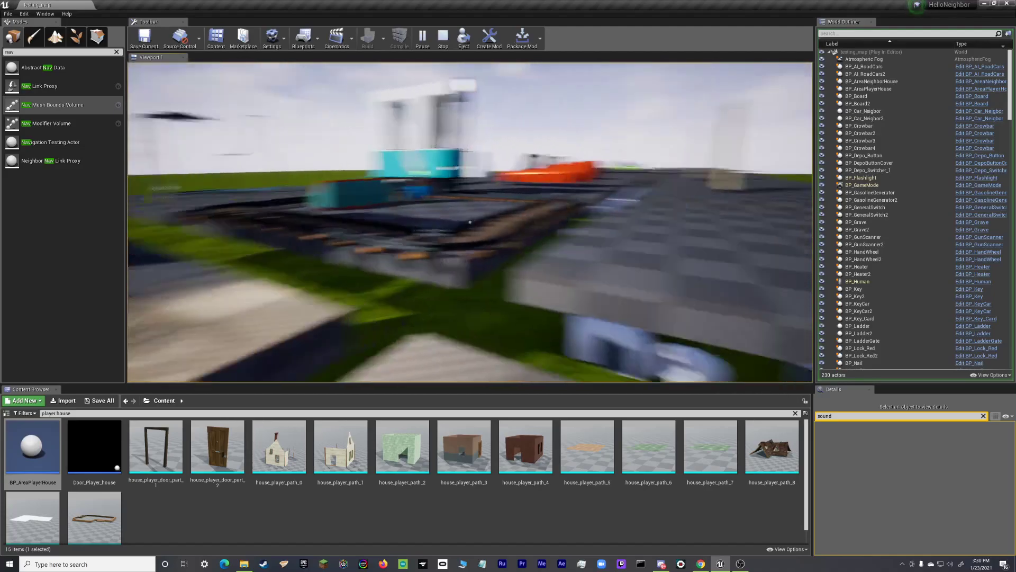
key(w)
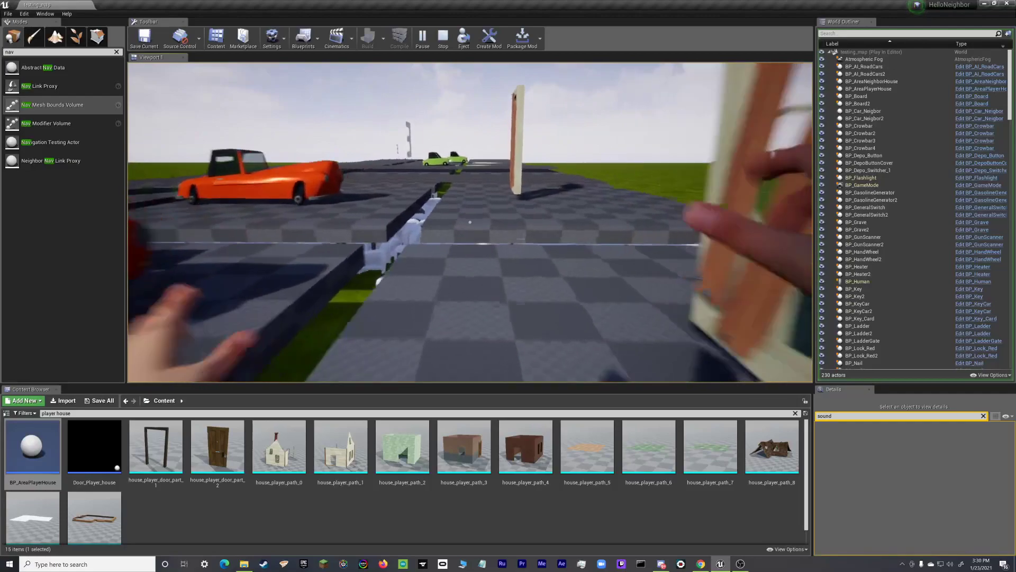
key(w)
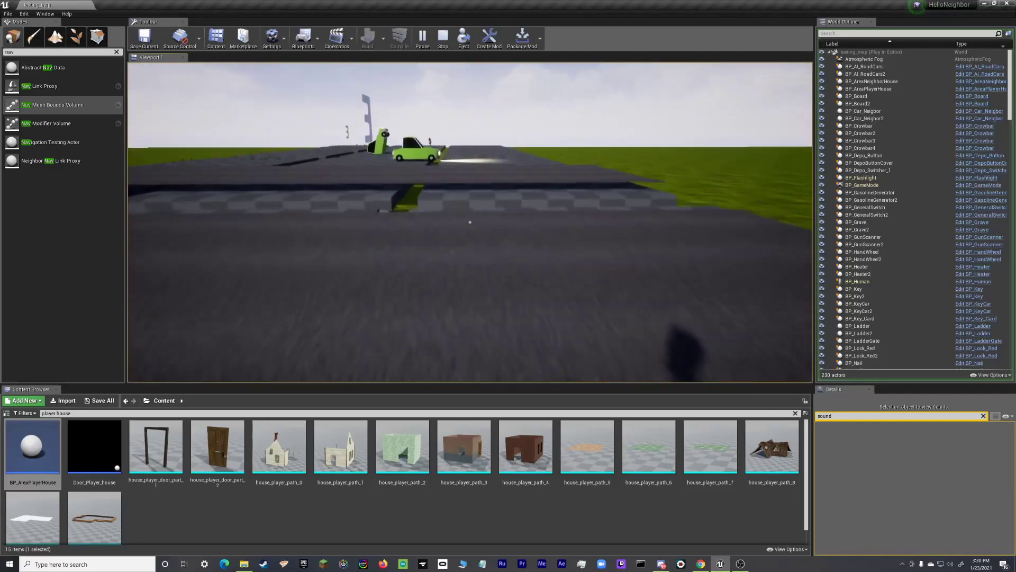
key(w)
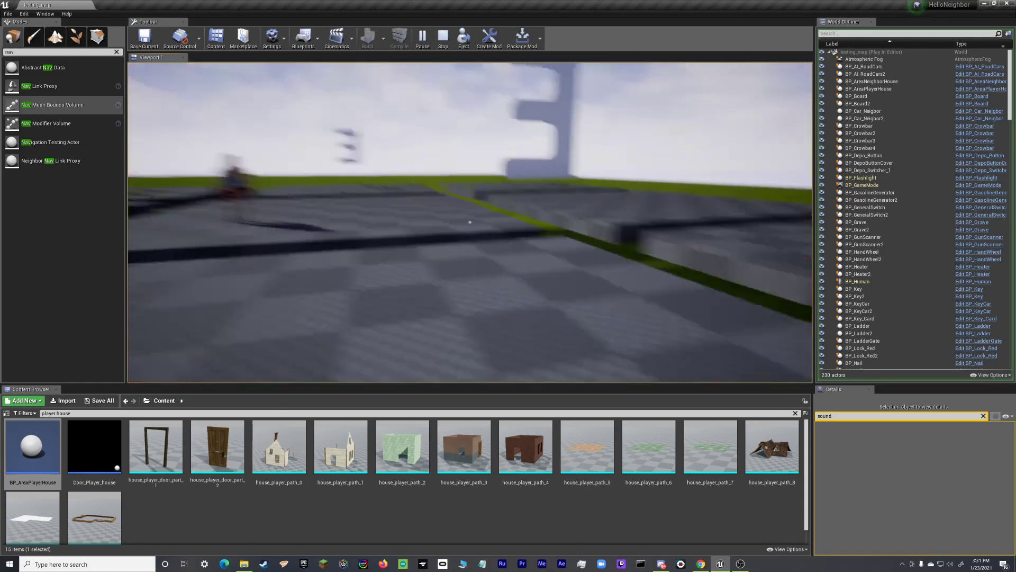
key(w)
key(Escape)
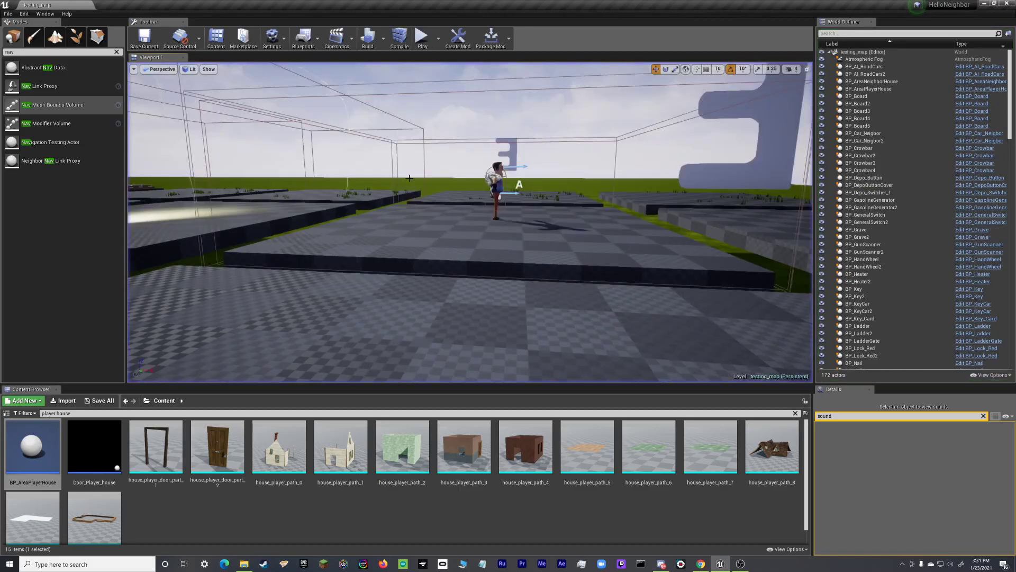
key(d)
right_drag(578, 201, 471, 167)
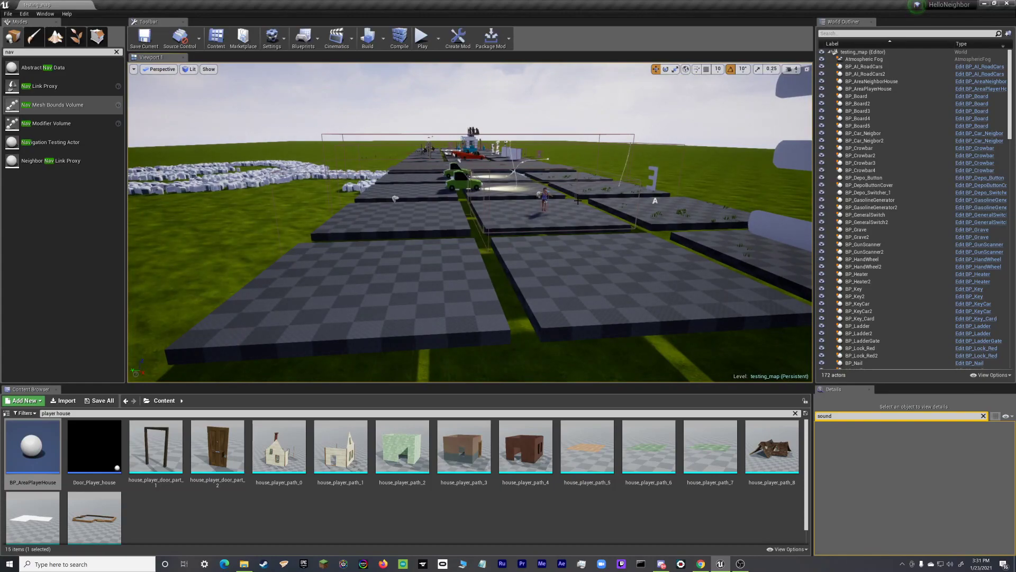
click(395, 199)
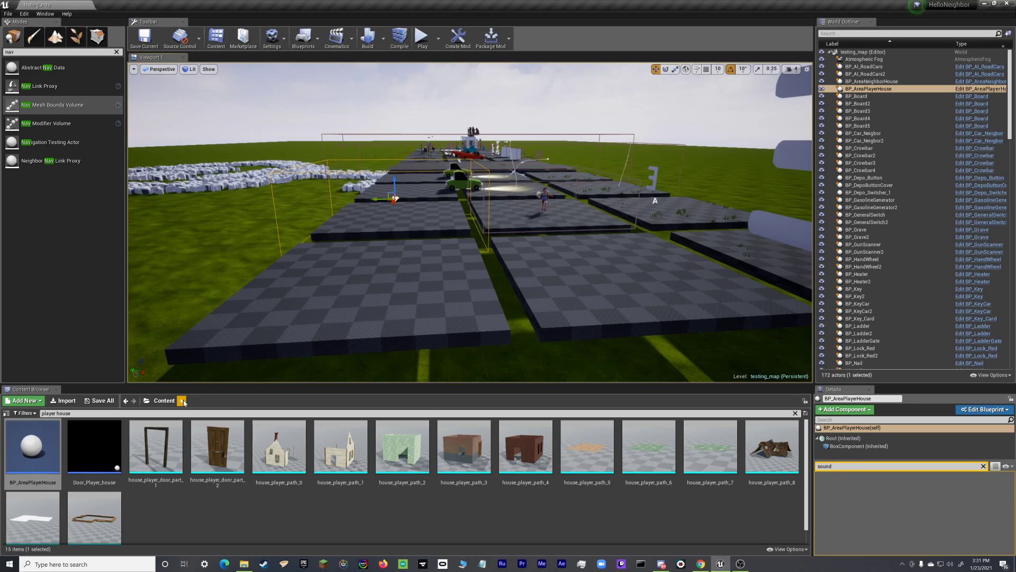
key(ctrl+w)
scroll(223, 450, down, 1)
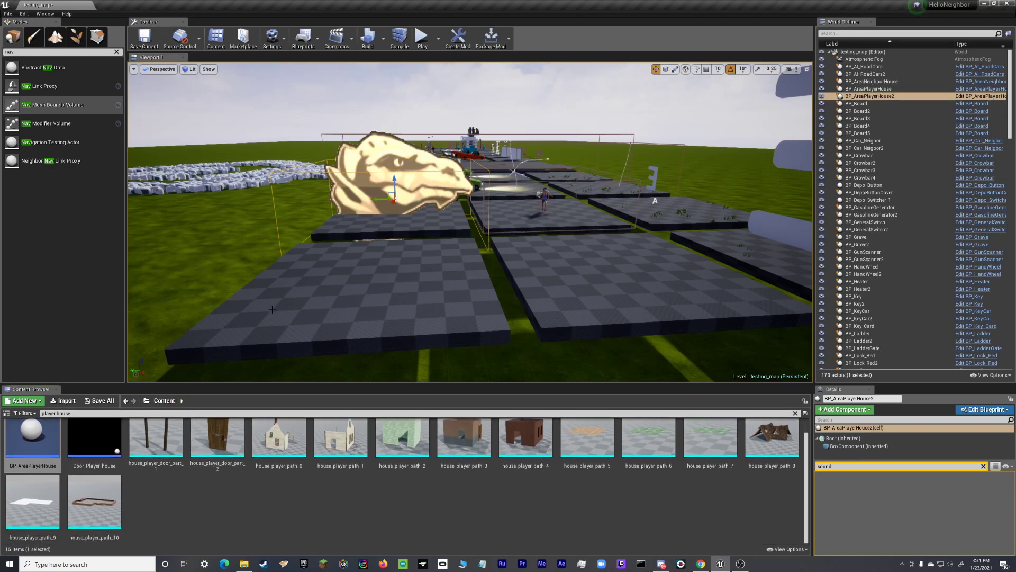
key(ctrl+z)
key(ctrl+z)
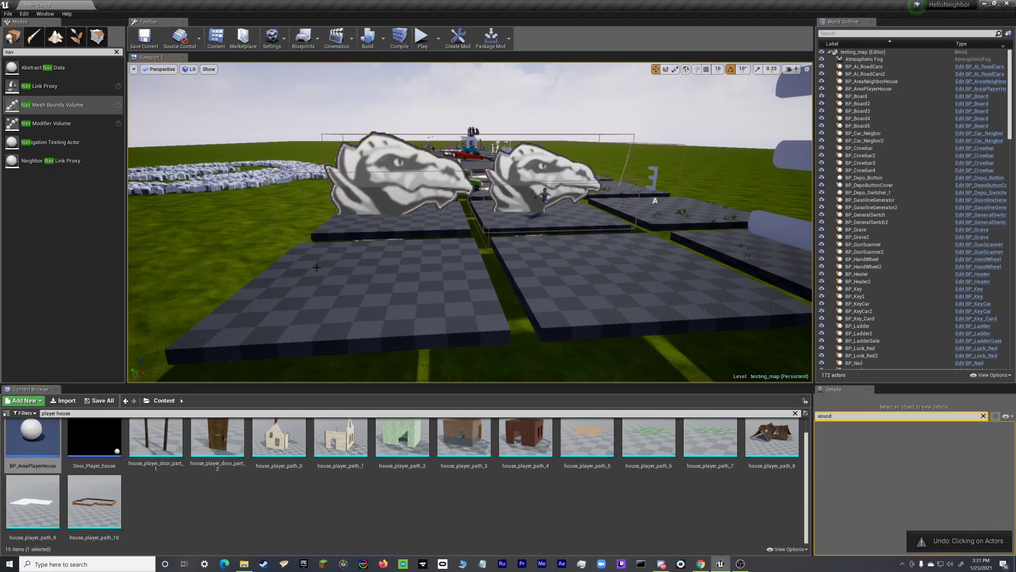
scroll(227, 450, up, 1)
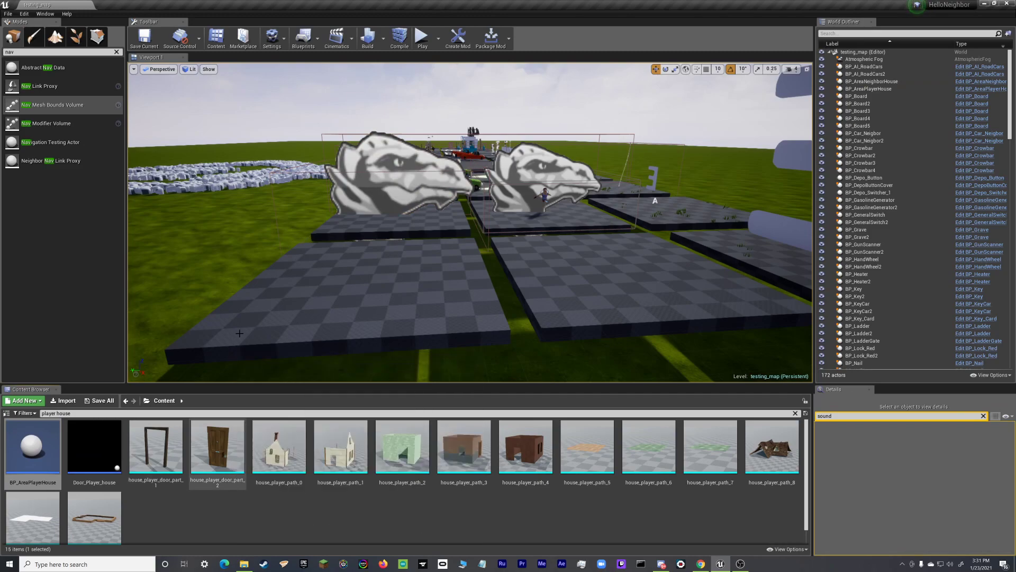
Step: Open the BP_AreaPlayerHouse blueprint from the level and select its root billboard in the 3D preview
click(376, 194)
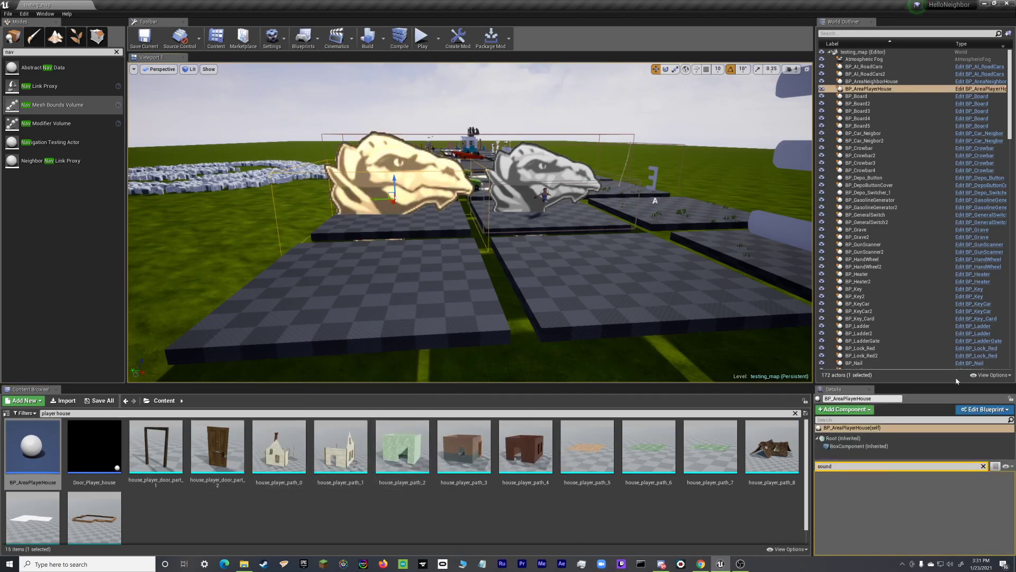
click(978, 412)
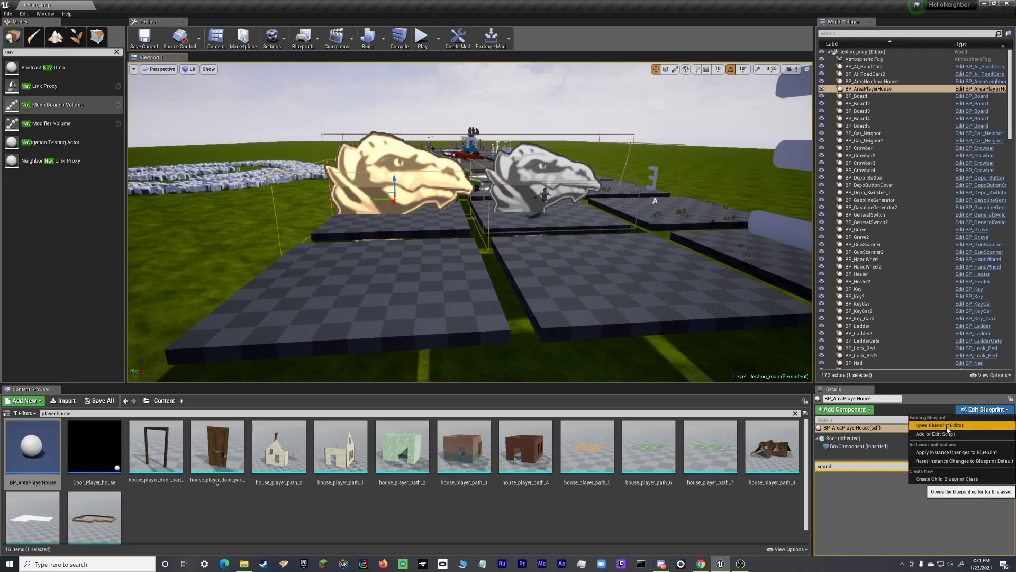
click(948, 431)
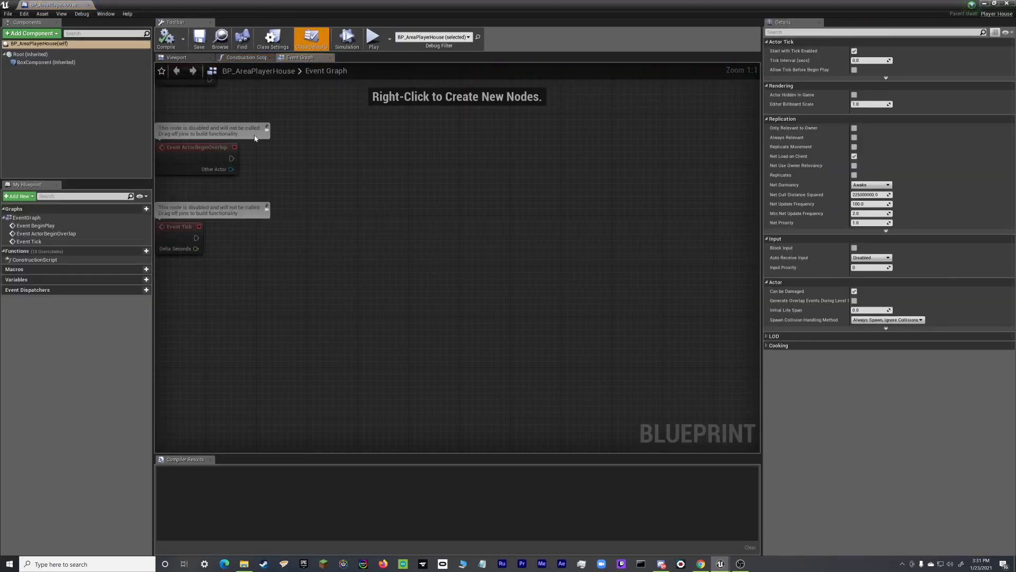
click(187, 58)
click(470, 254)
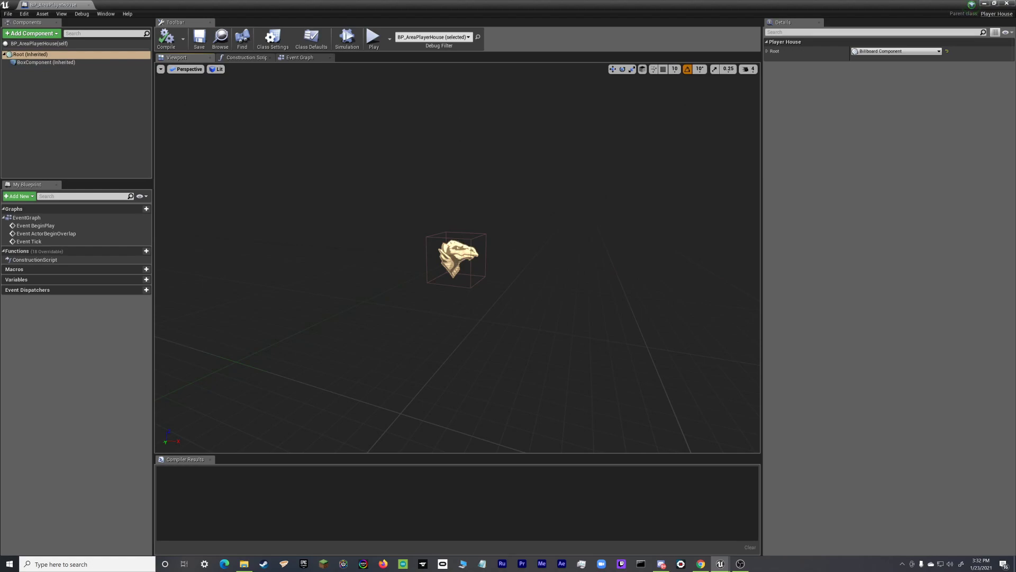
Step: Clear the sprite of the player house area's root Billboard Component and return to the level
click(60, 63)
click(58, 55)
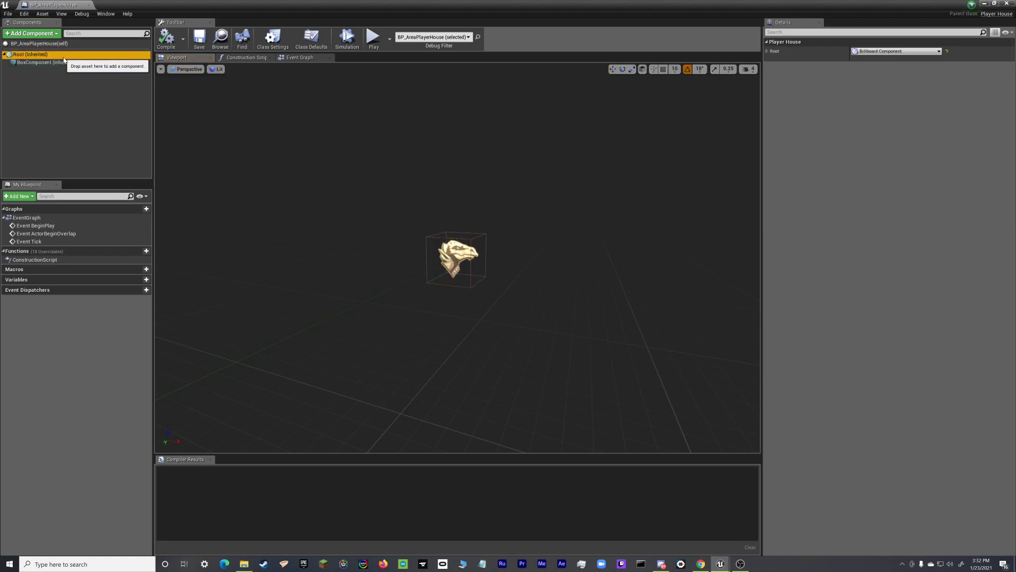
click(869, 52)
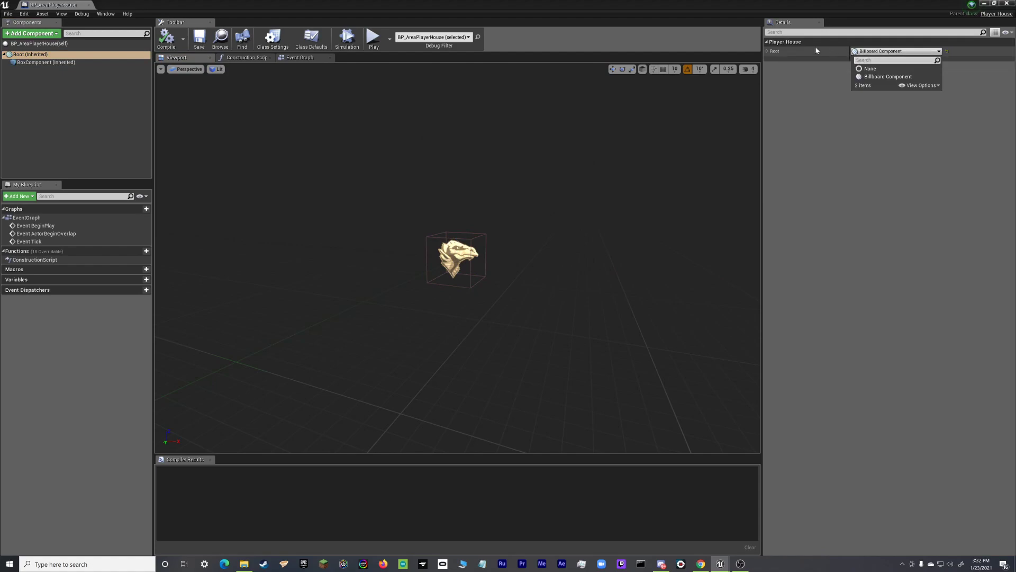
click(767, 51)
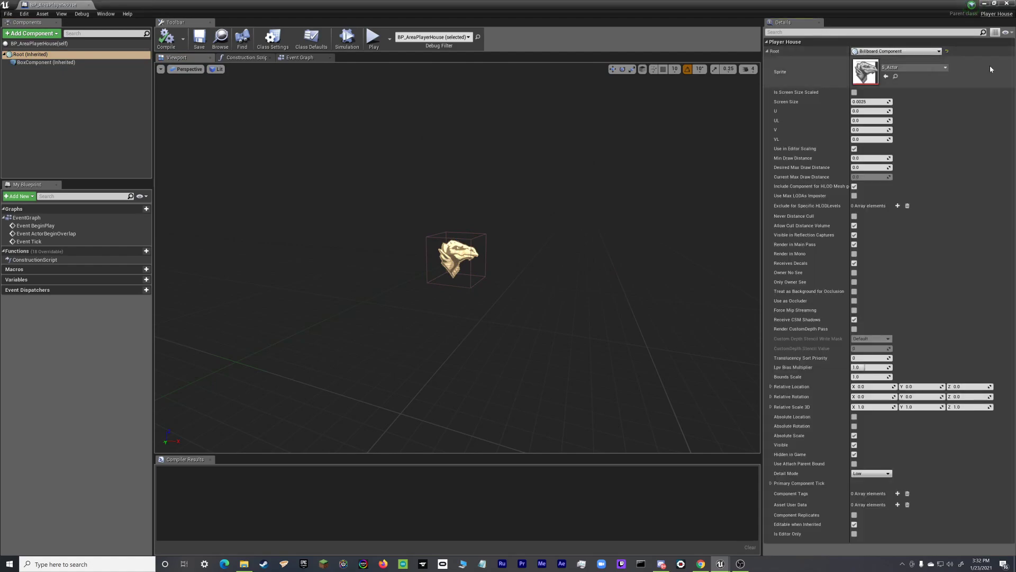
click(946, 67)
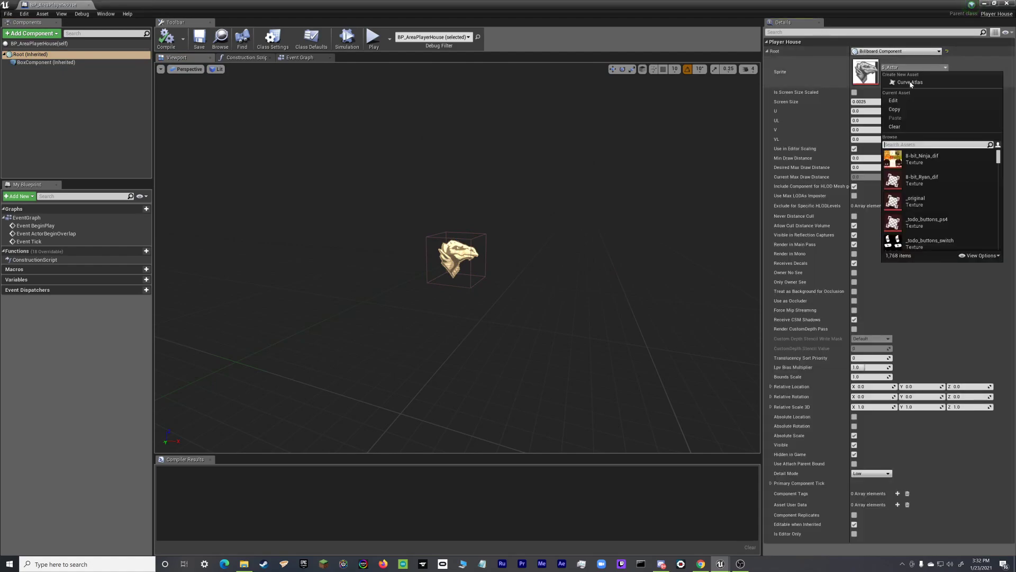
click(905, 132)
click(986, 4)
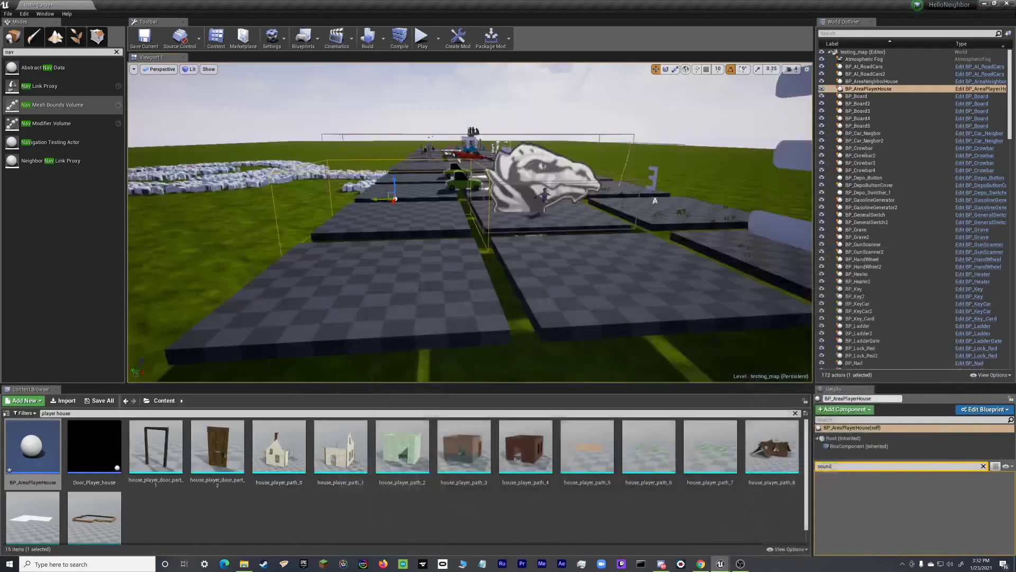
Step: Open the BP_AreaNeighborHouse blueprint from the level and show its root billboard in the 3D preview
click(564, 176)
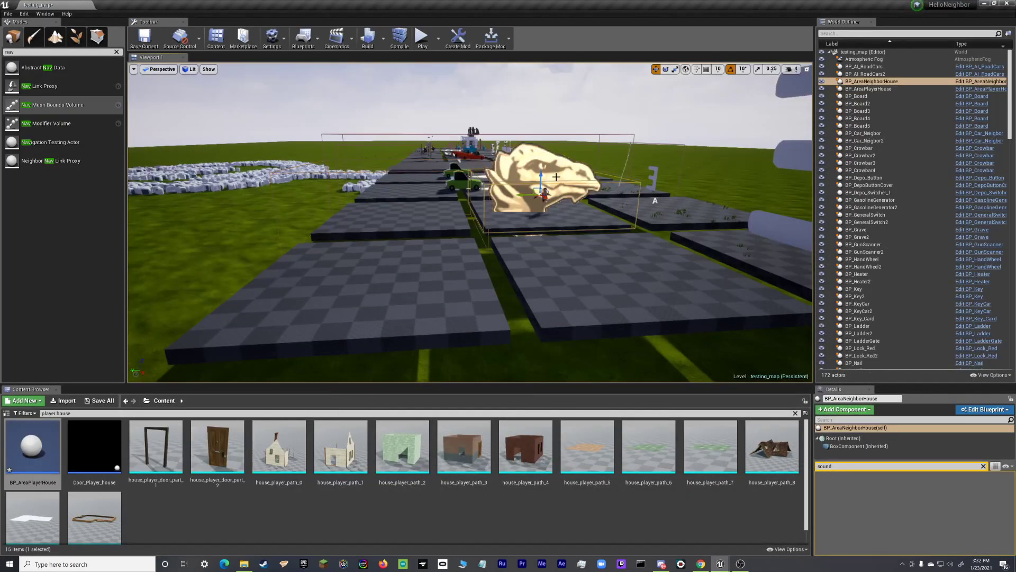
click(985, 409)
click(955, 437)
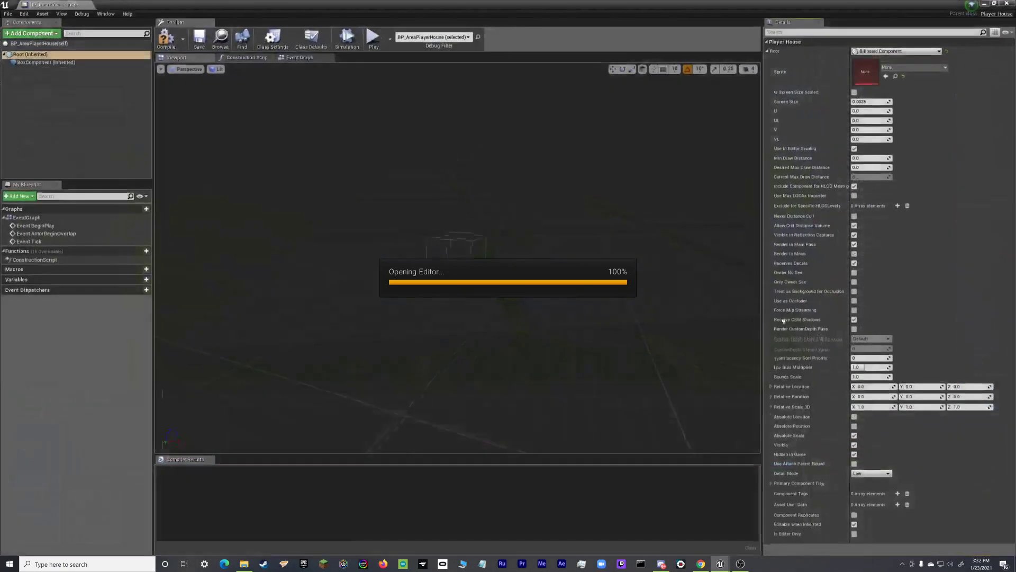
click(177, 57)
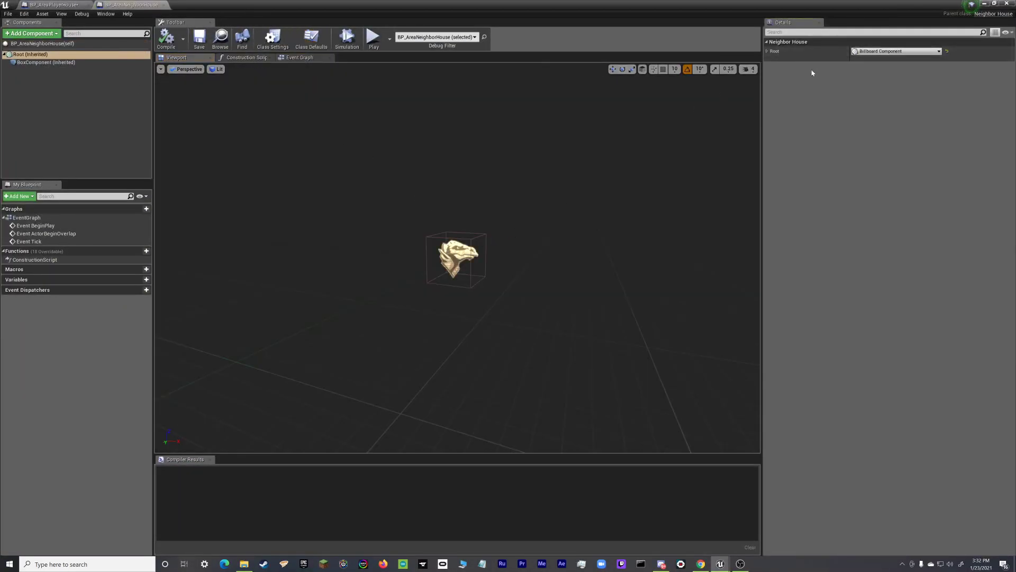
Step: Clear the sprite of the neighbor house area's root Billboard Component
click(767, 51)
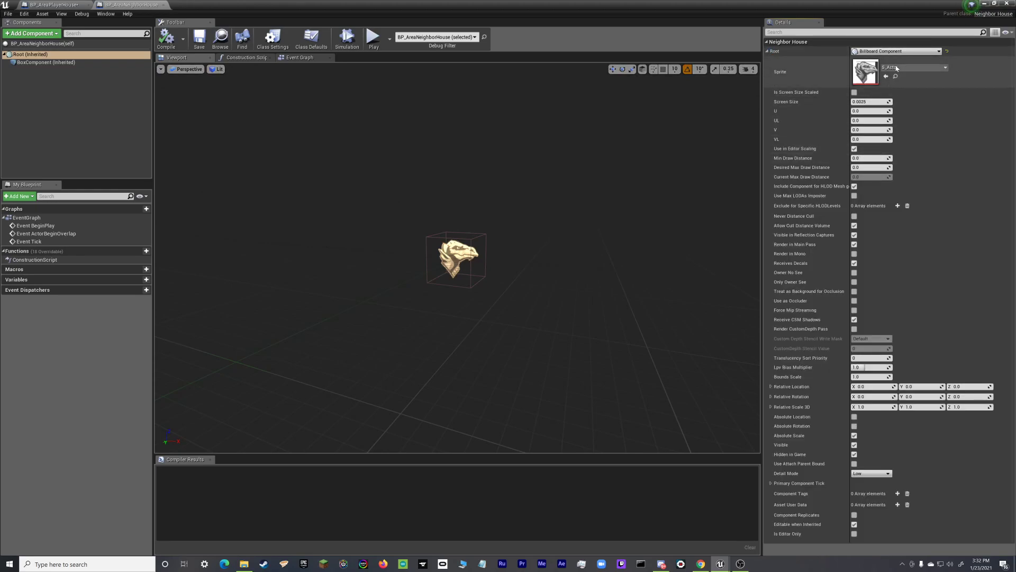
click(913, 67)
click(903, 123)
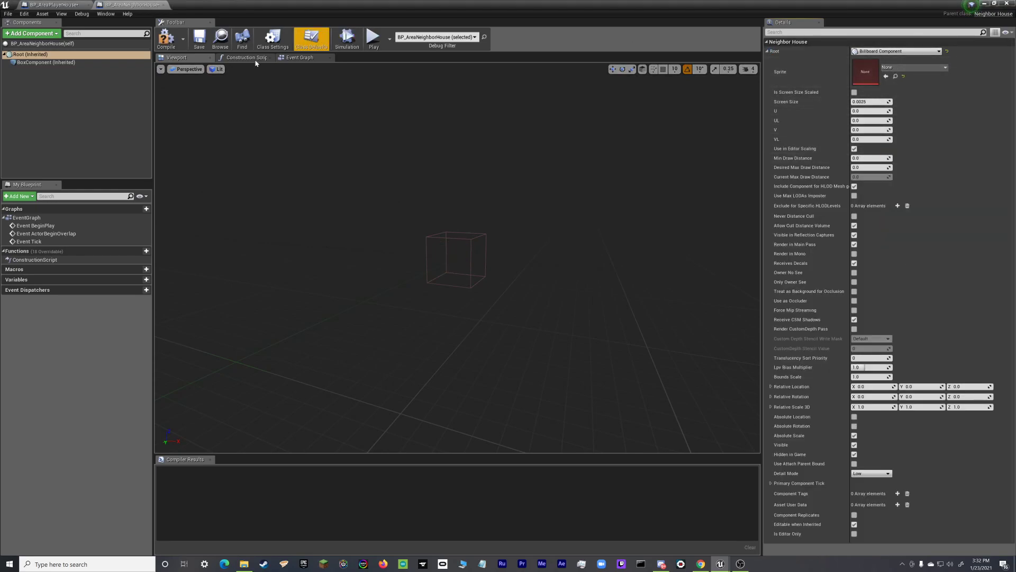
Step: Save the BP_AreaNeighborHouse and BP_AreaPlayerHouse blueprints and return to the level
click(198, 40)
click(53, 5)
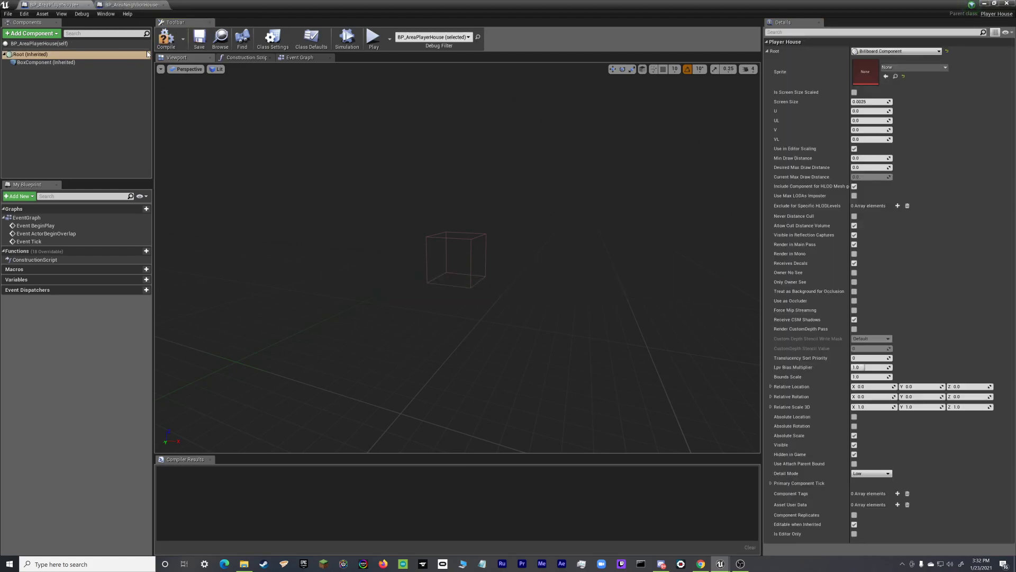
click(199, 39)
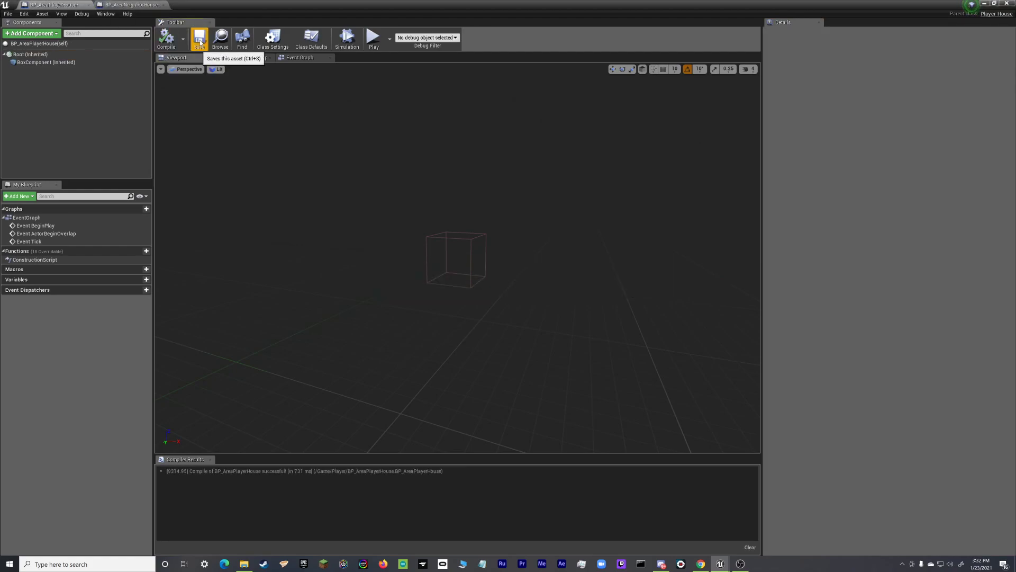
click(984, 4)
Step: Select the BP_AreaPlayerHouse and BP_AreaNeighborHouse box volumes together in the level
right_drag(505, 267, 529, 296)
key(w)
right_drag(487, 153, 404, 302)
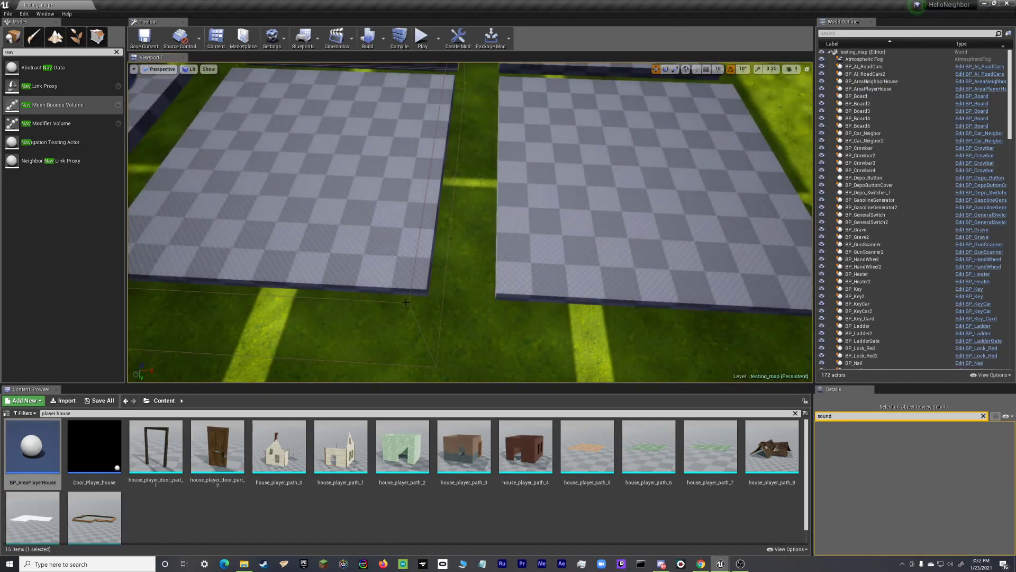
click(405, 303)
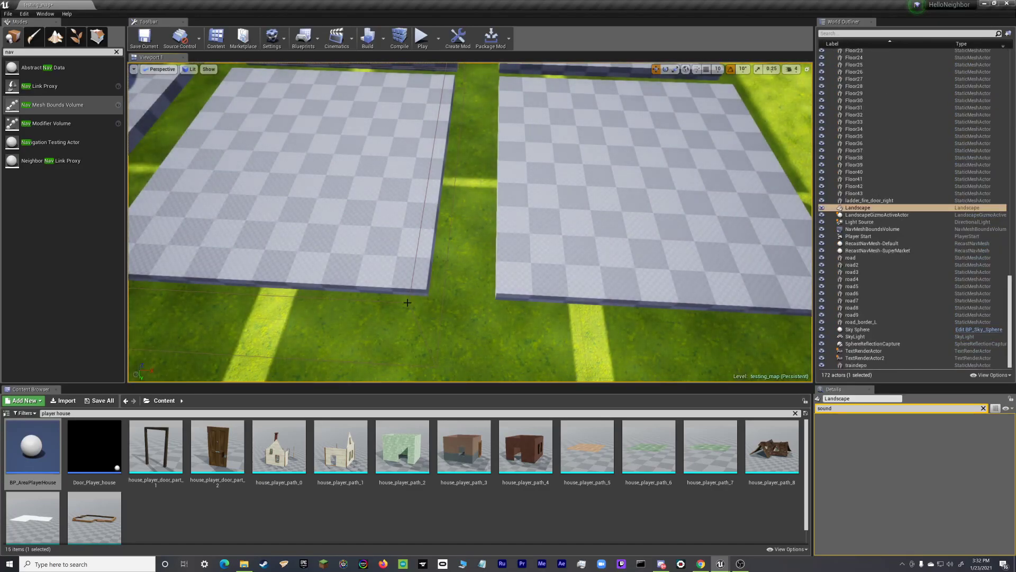
right_drag(698, 163, 680, 172)
right_drag(603, 200, 603, 200)
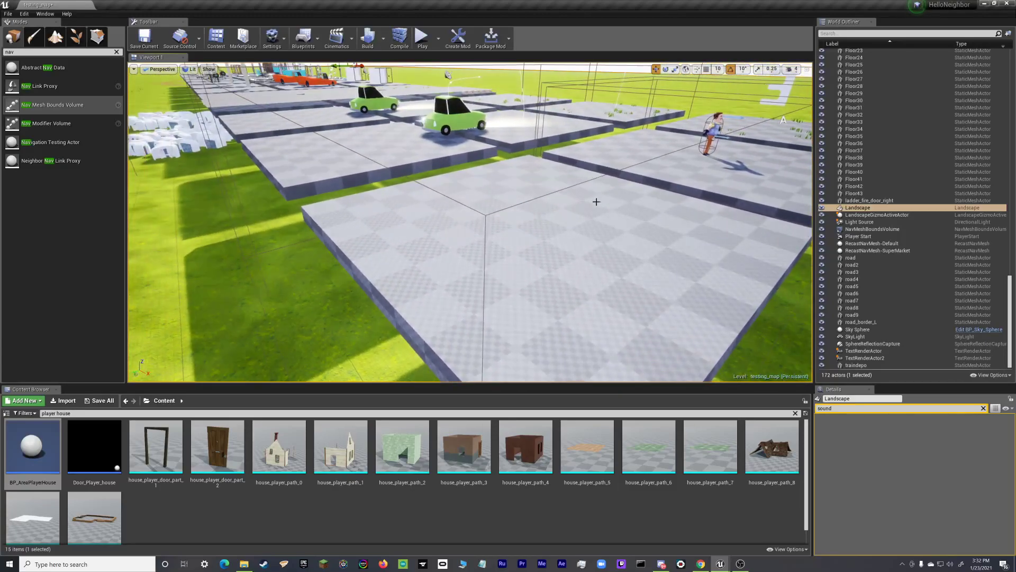
click(507, 209)
right_drag(507, 208, 507, 209)
right_drag(570, 196, 570, 196)
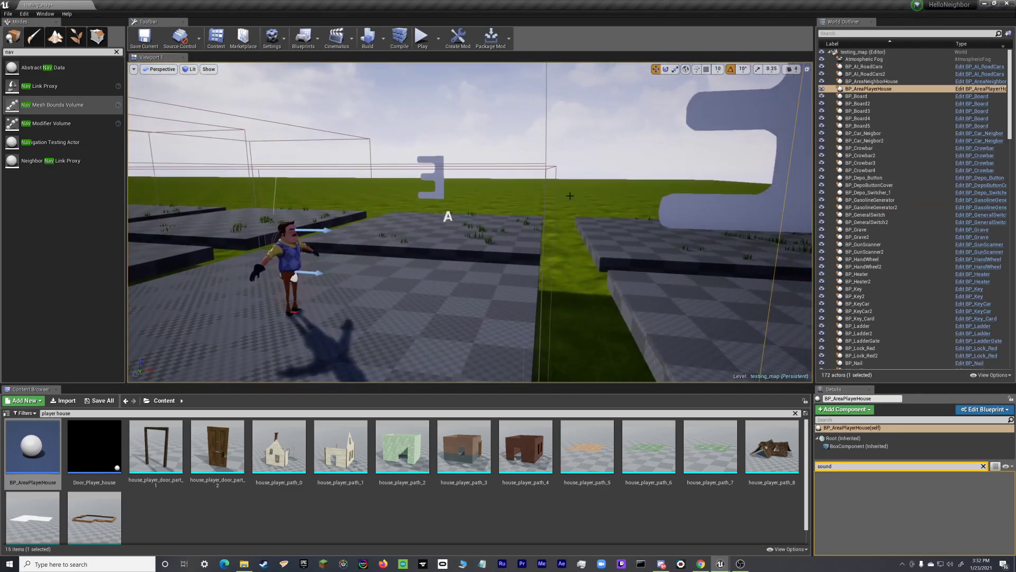
ctrl+click(556, 167)
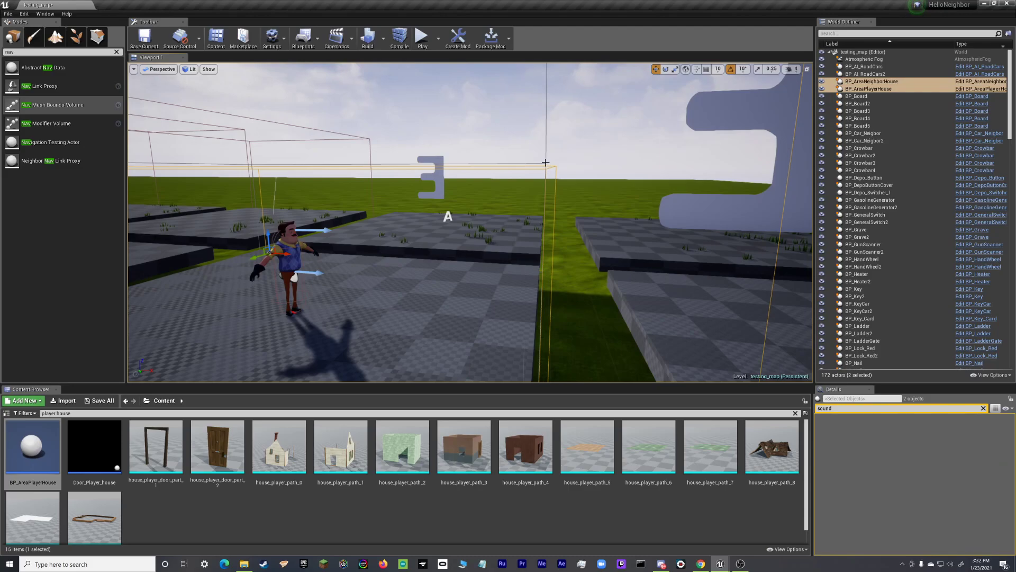
Step: Add the NavMeshBoundsVolume to the selected house area volumes, duplicate all three and move the copies over the adjacent floor tiles
ctrl+click(550, 164)
key(f)
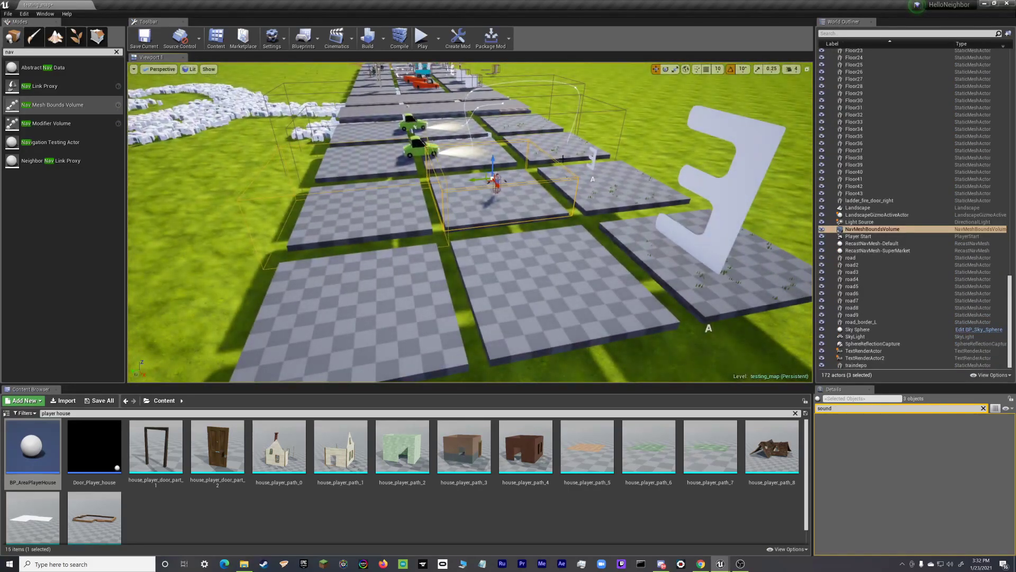
key(ctrl+w)
drag(358, 206, 397, 313)
right_drag(397, 312, 464, 242)
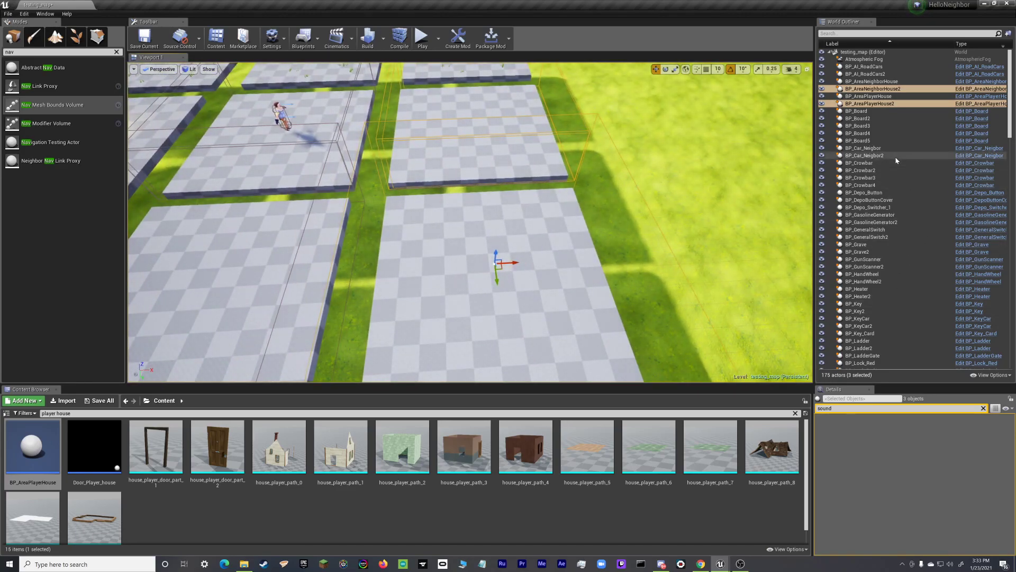
Step: Select the continuous range of level actors from BP_AreaNeighborHouse through BP_LadderGate
ctrl+click(882, 126)
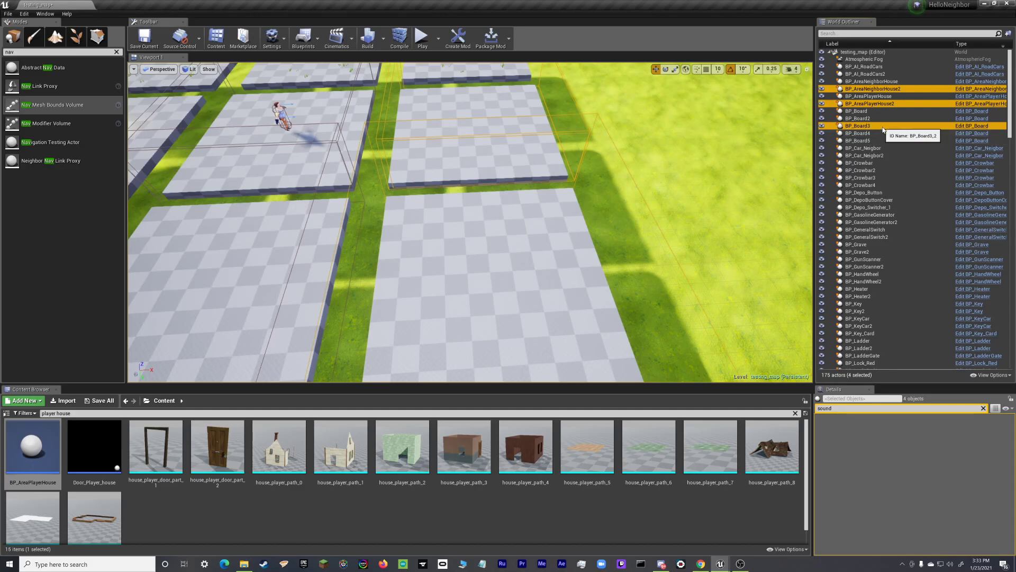
click(887, 146)
click(858, 112)
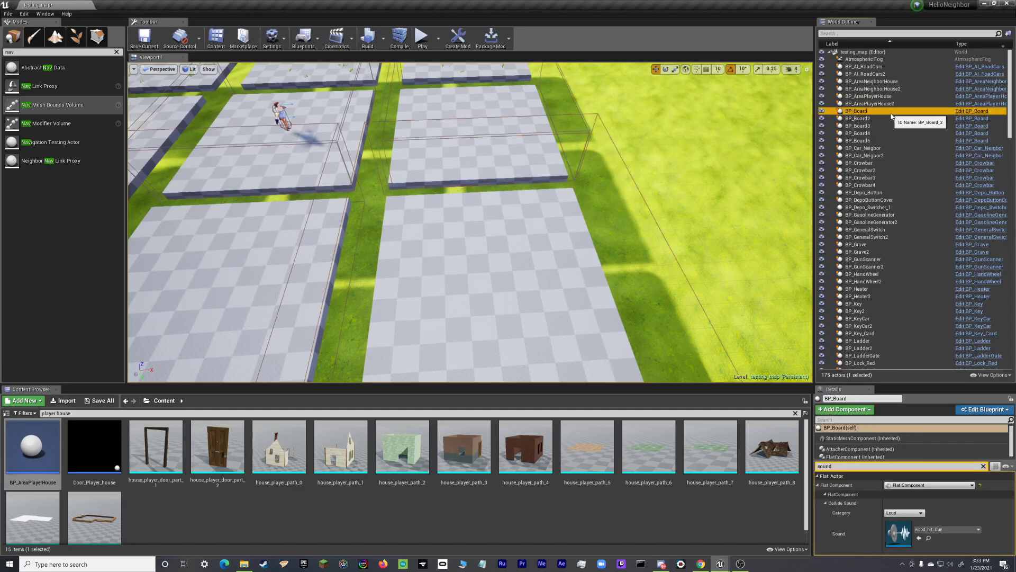
shift+click(894, 82)
shift+click(874, 357)
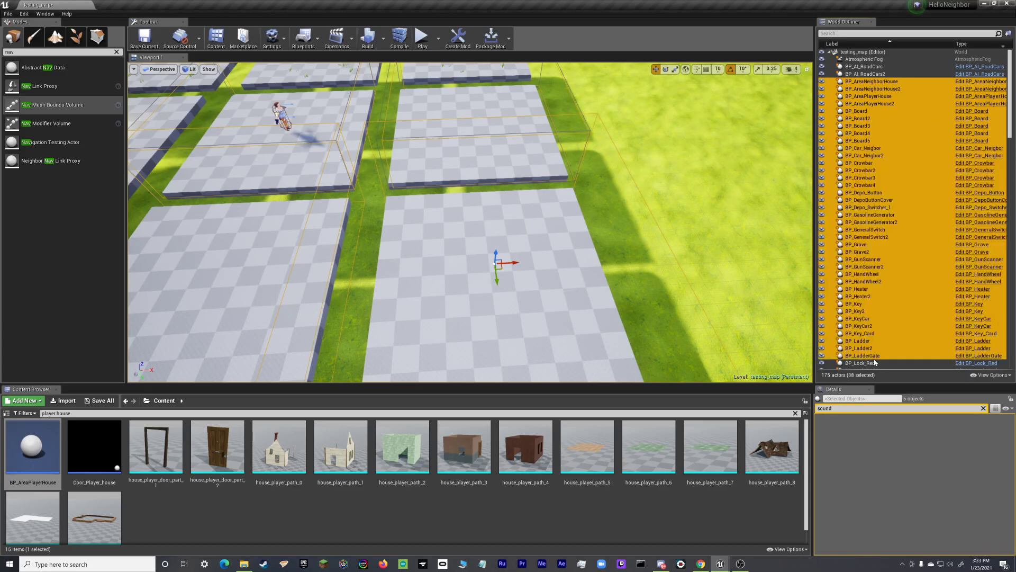
Step: Select several separate actors together, including BP_Board3, BP_Car_Neigbor2, BP_Crowbar3 and BP_HandWheel, and clear the selection
click(893, 126)
ctrl+click(902, 177)
ctrl+click(896, 274)
ctrl+click(868, 155)
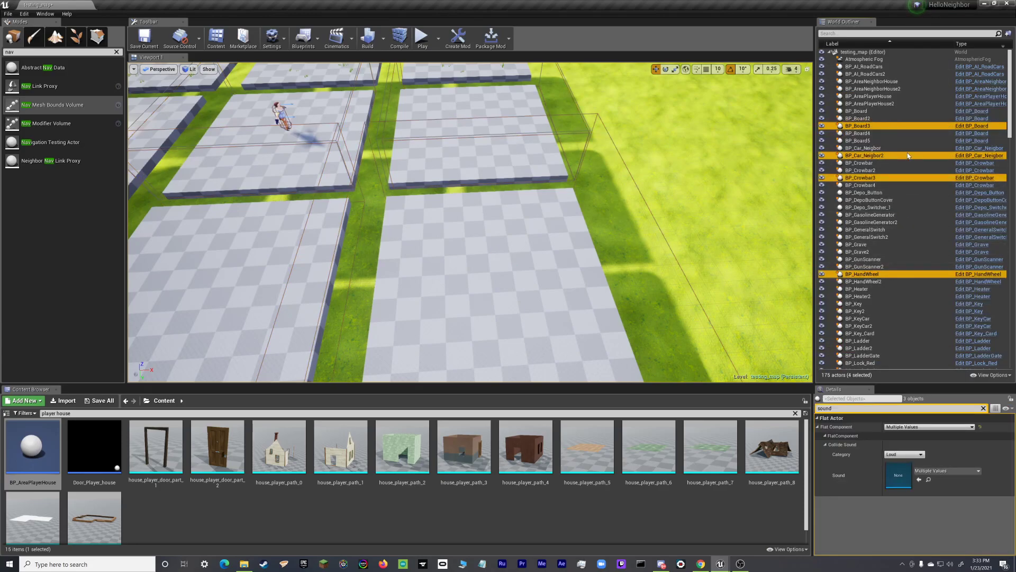
ctrl+click(873, 81)
ctrl+click(871, 237)
key(Escape)
Step: Search the project content for bp_sosed and place a new BP_Sosed neighbor on a floor tile in the level
right_drag(627, 275, 582, 238)
right_drag(613, 281, 614, 282)
click(465, 243)
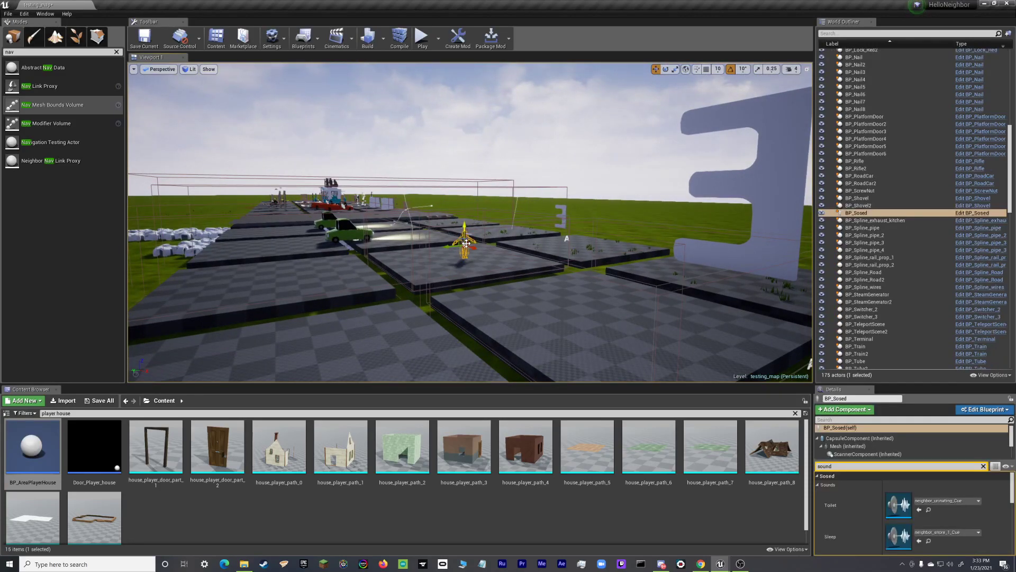
drag(74, 413, 2, 425)
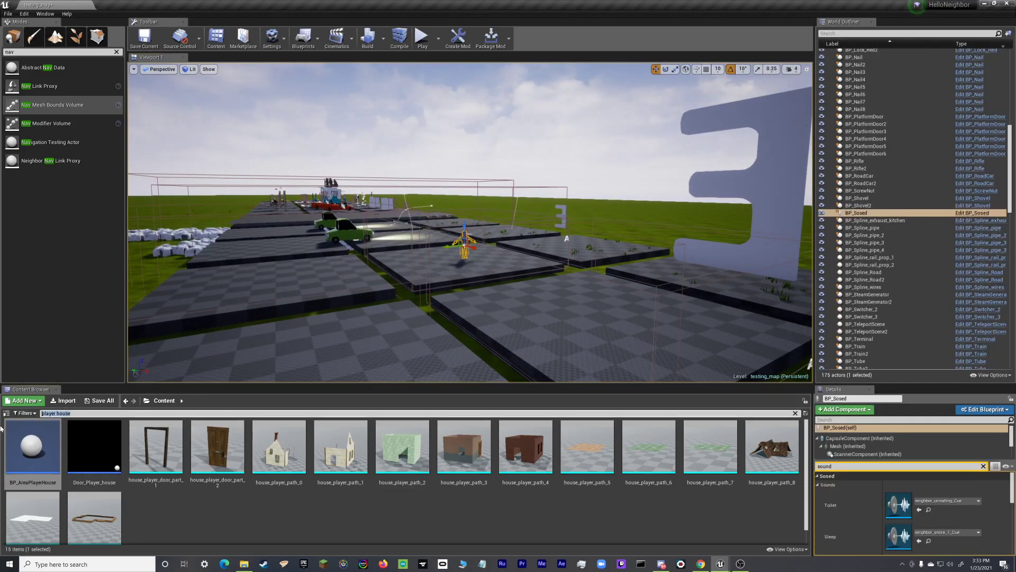
text(bp_)
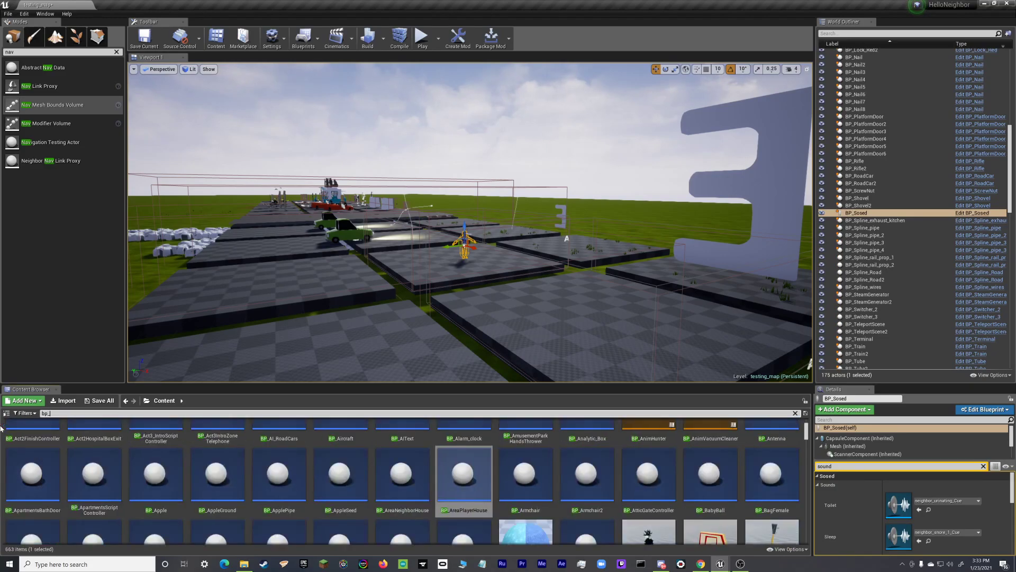
text(sosed)
drag(31, 445, 611, 312)
right_drag(612, 312, 527, 366)
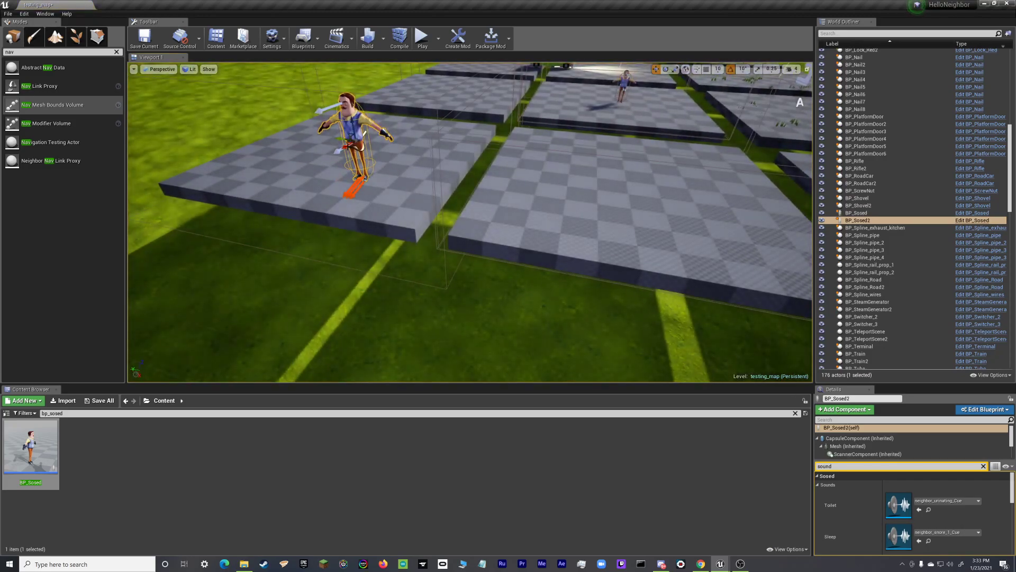
Step: Move the new neighbor sideways onto the floor tile in front of the original neighbor and deselect it
drag(329, 151, 639, 156)
right_drag(640, 155, 688, 106)
key(Escape)
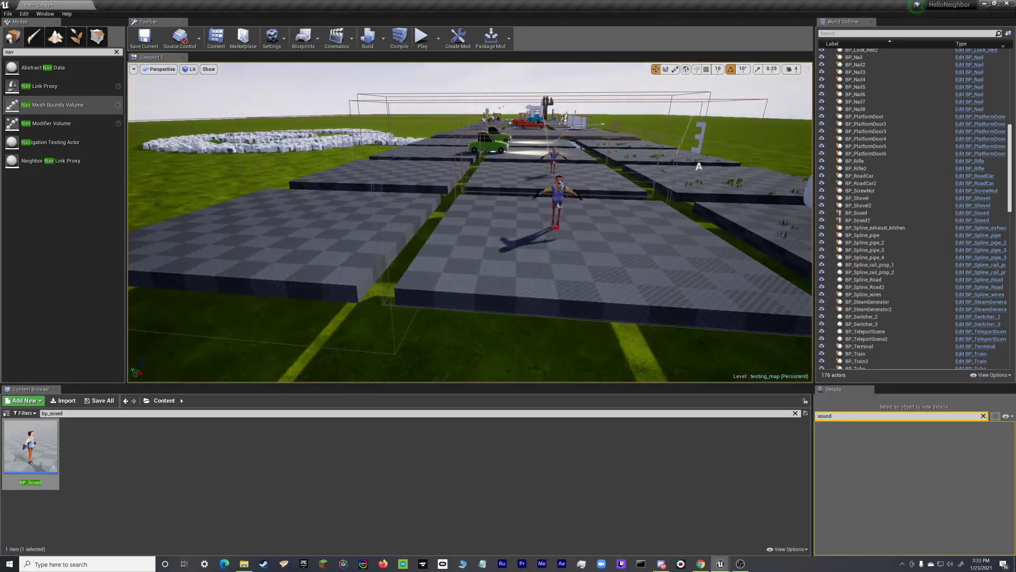
Step: Delete the original BP_Sosed neighbor standing behind the new one and bring the remaining neighbor into closer view
click(556, 154)
key(Delete)
right_drag(549, 204, 621, 122)
right_drag(523, 240, 521, 247)
key(w)
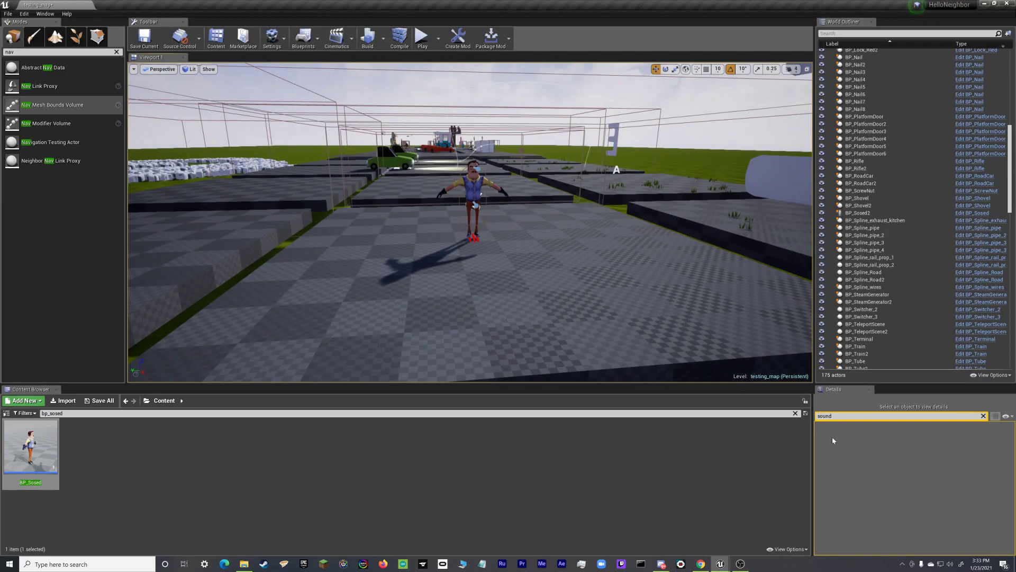
Step: Clear the "sound" filter from the details and select the remaining neighbor in the level
click(983, 416)
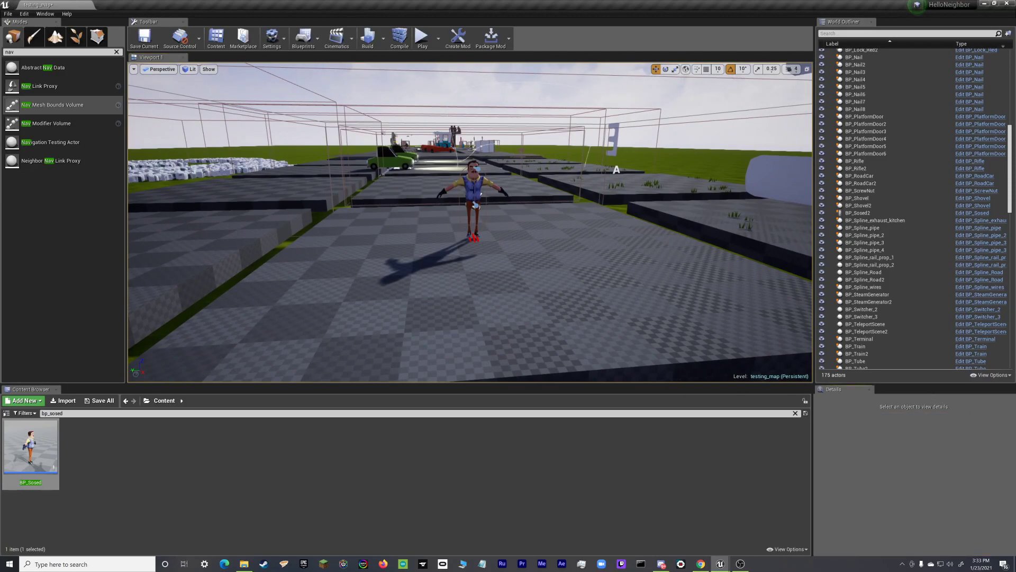
click(473, 183)
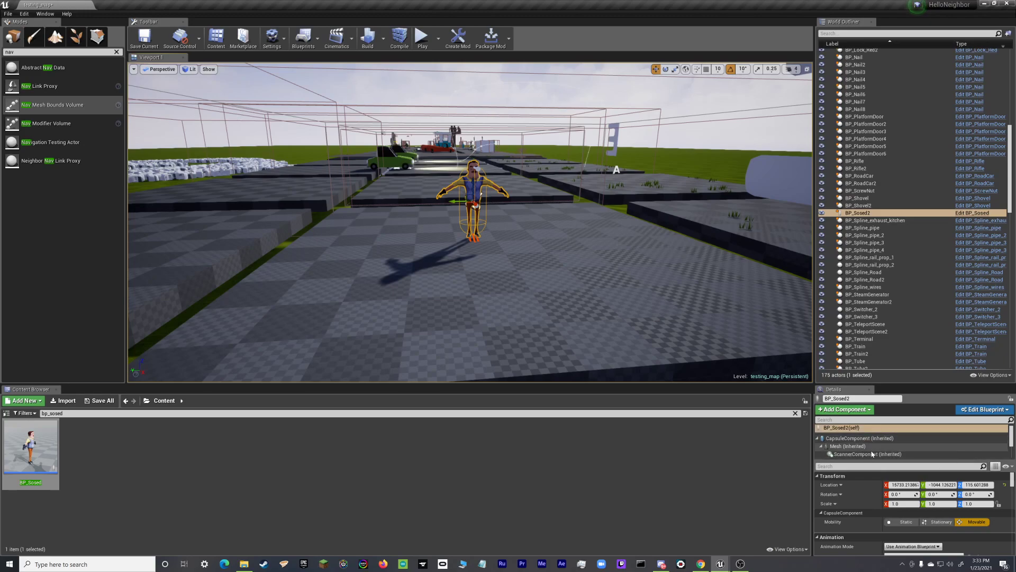
drag(891, 459, 892, 423)
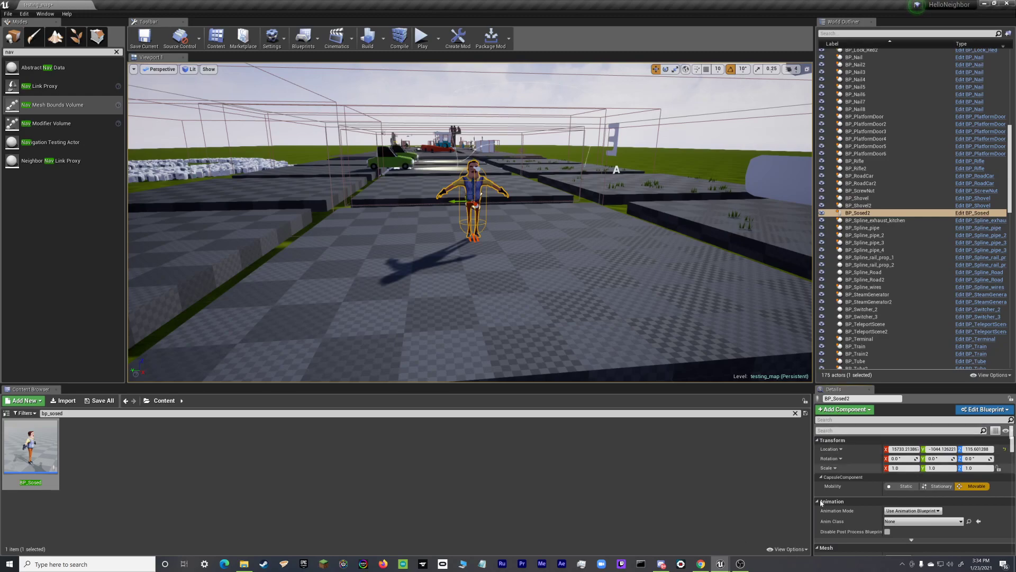
click(661, 564)
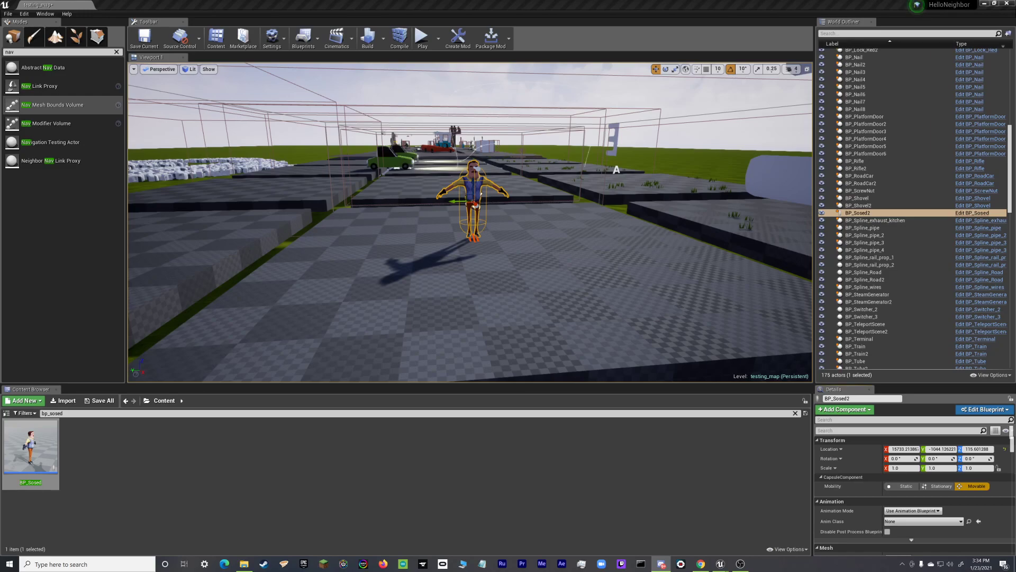
click(730, 499)
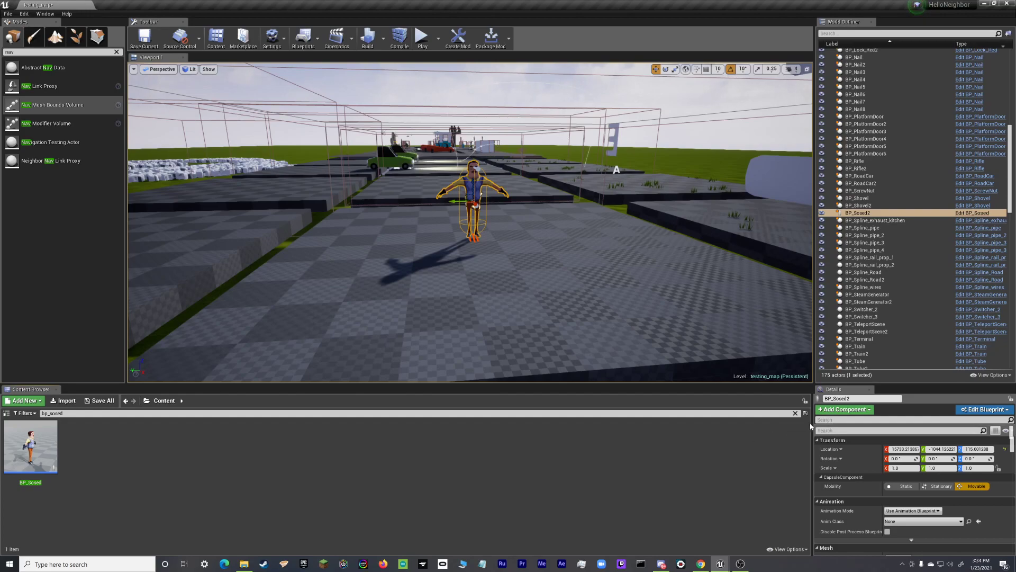
Step: Select the neighbor's attack_sound component, inspect its assigned sound cue in the Sound Cue editor and return to the level
drag(826, 424, 833, 467)
scroll(952, 427, down, 4)
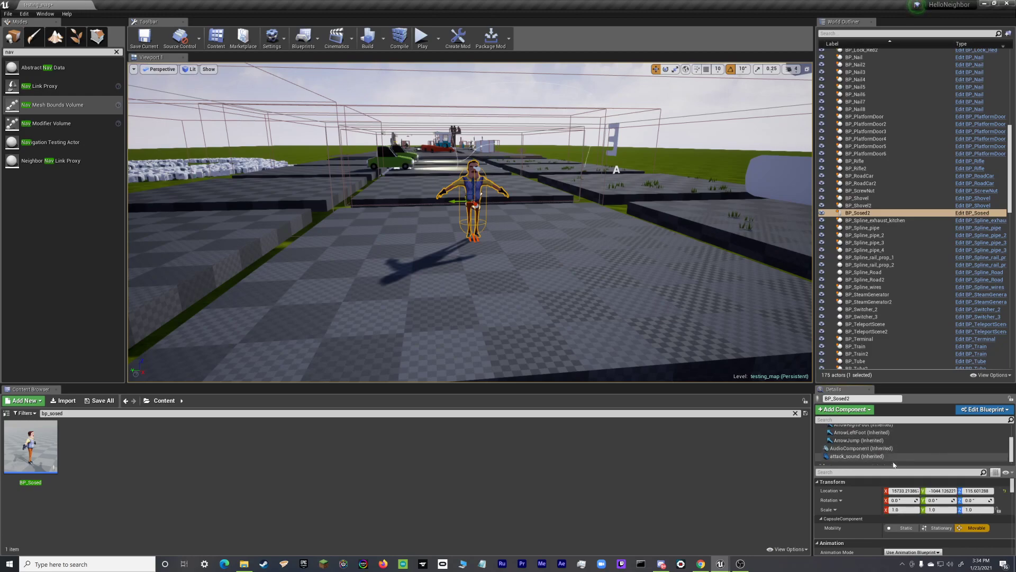
click(850, 458)
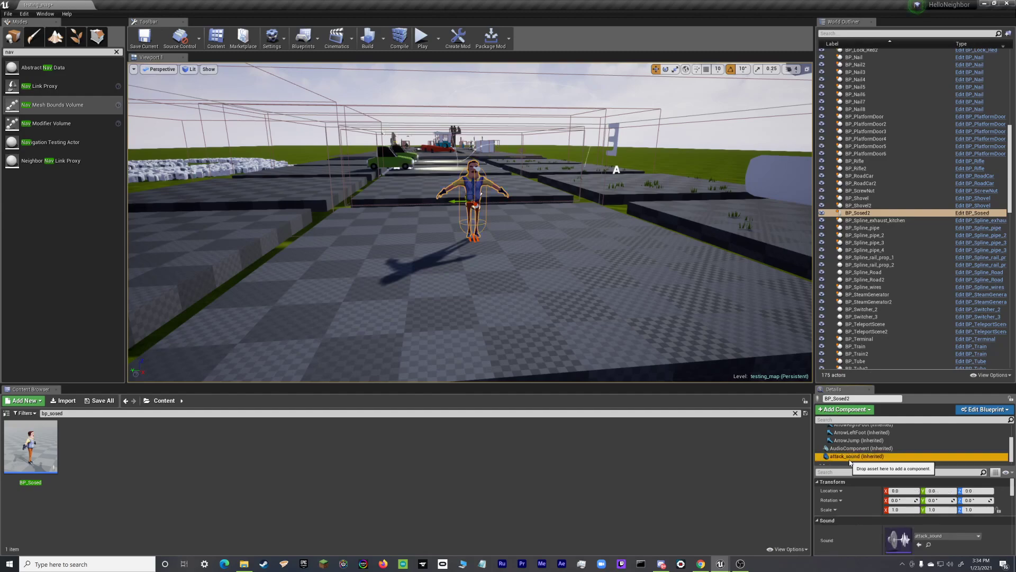
scroll(972, 524, down, 1)
drag(933, 470, 937, 446)
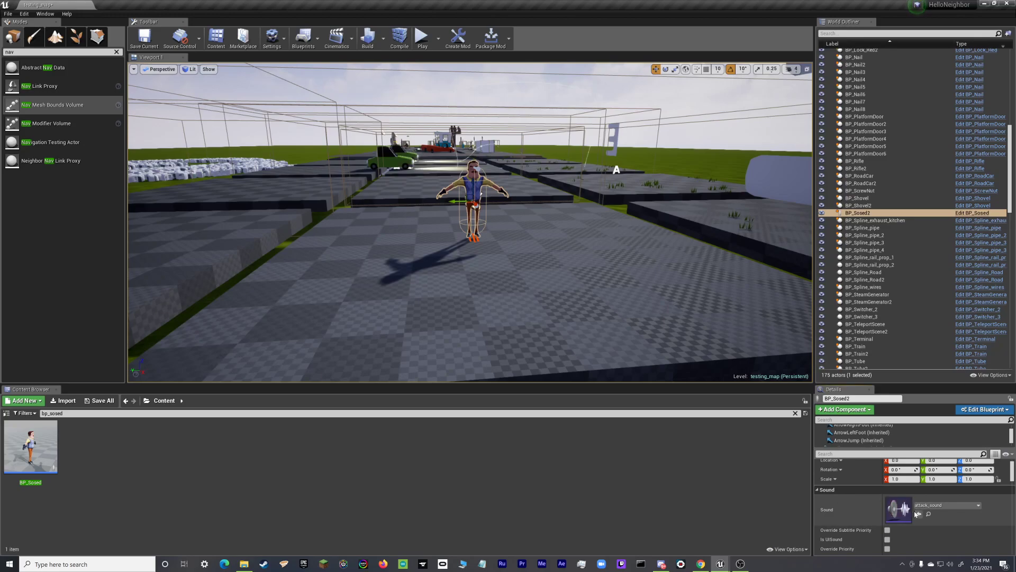
double_click(900, 509)
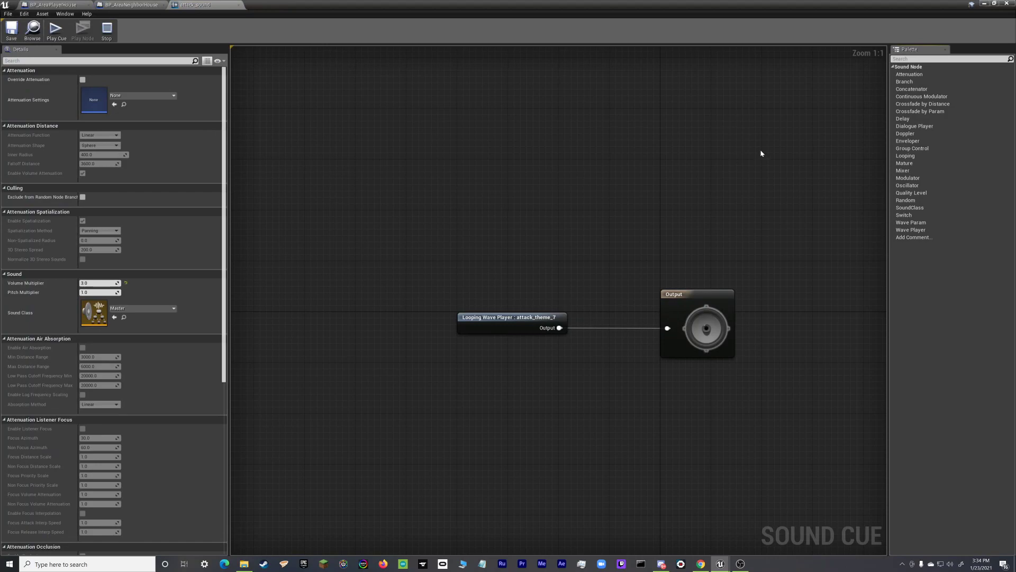
click(984, 3)
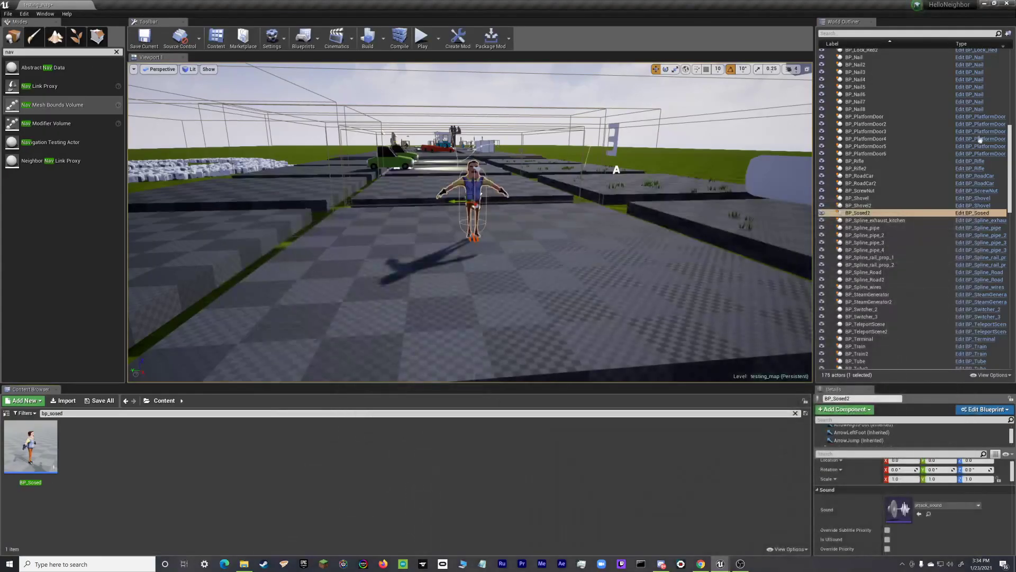
Step: Preview the attack sounds available for the component, including attack_sound, attack_Cue and attack_gram_Cue
click(948, 505)
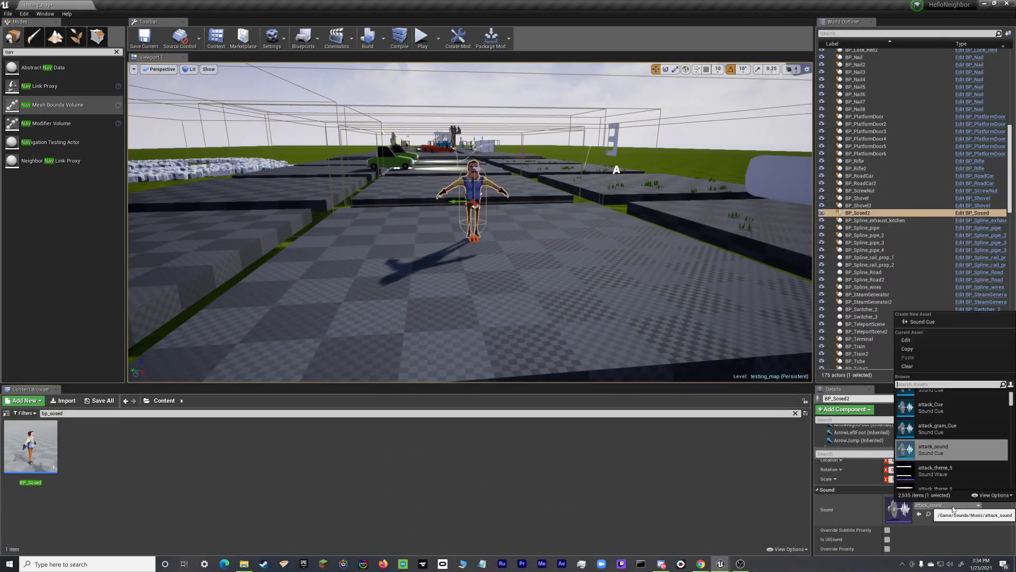
click(906, 451)
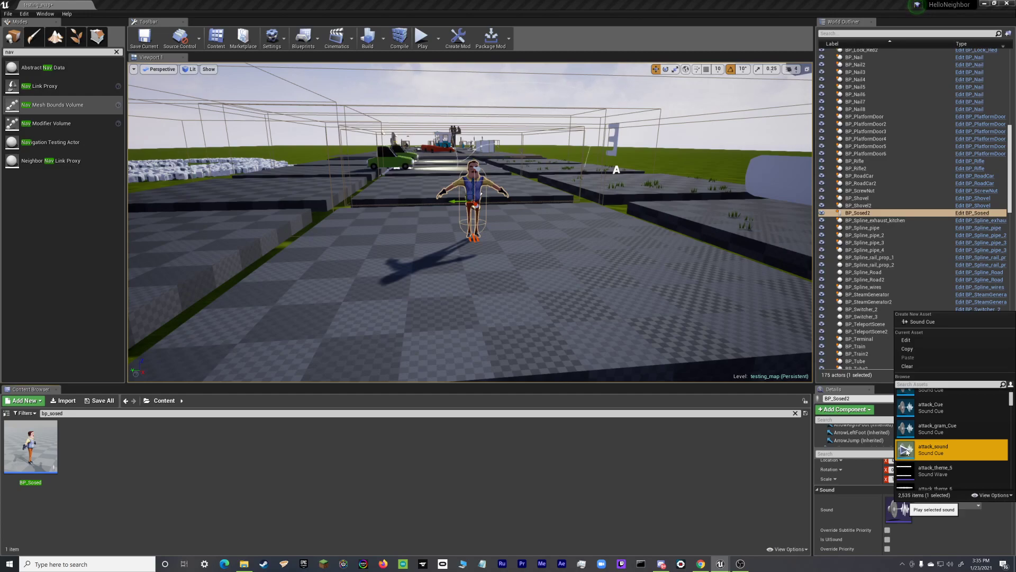
click(907, 450)
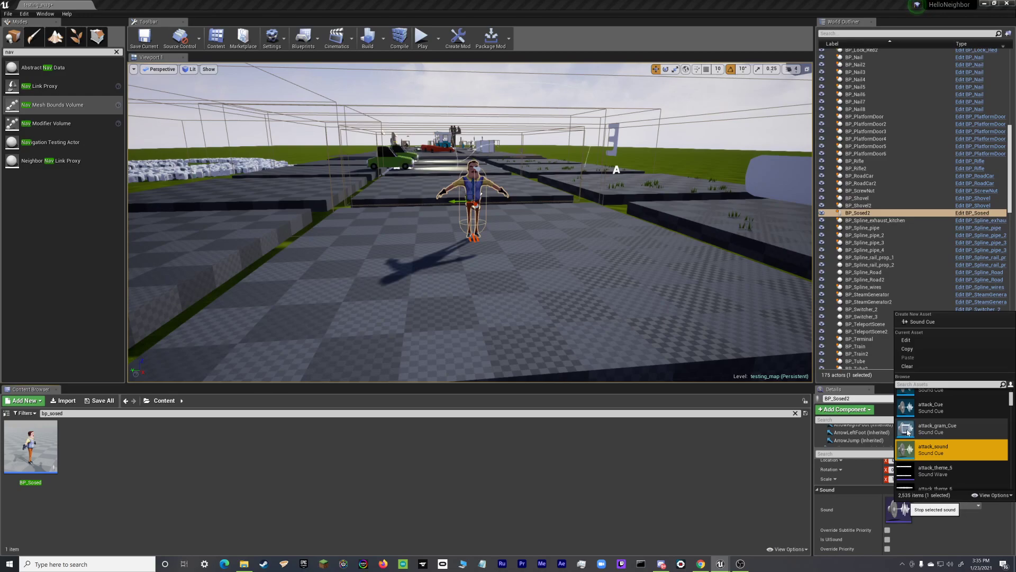
scroll(907, 433, up, 1)
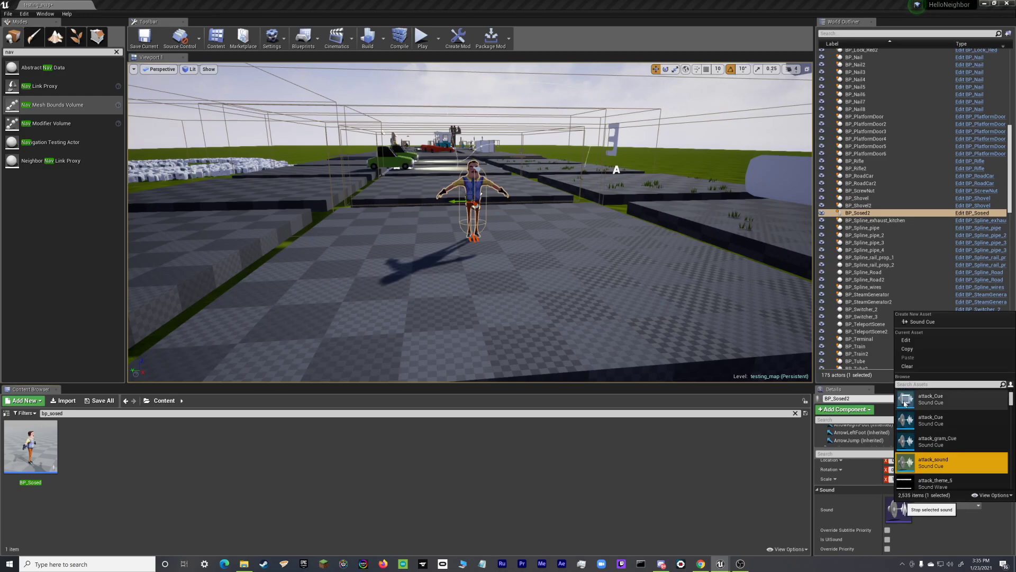
click(905, 422)
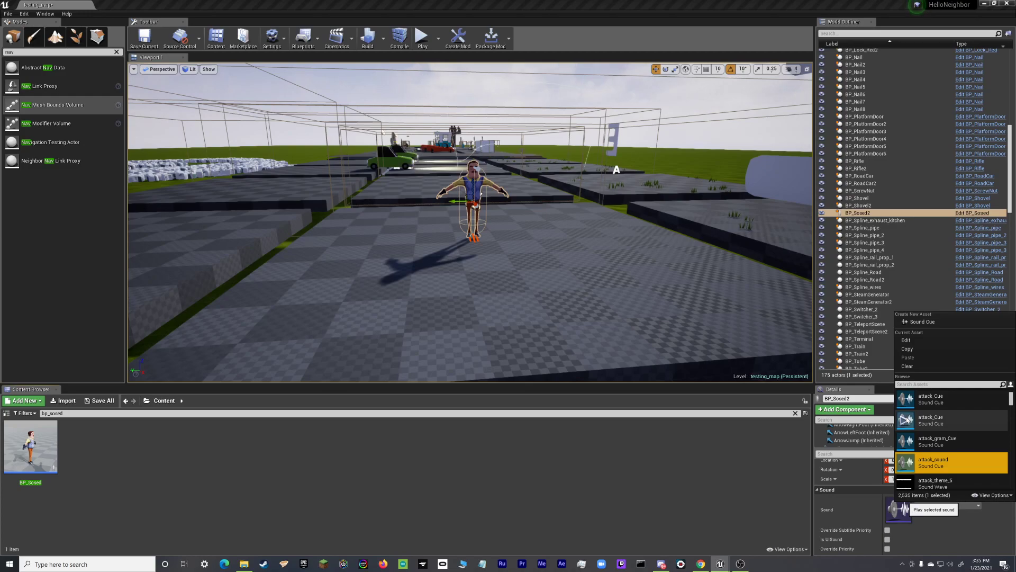
click(903, 446)
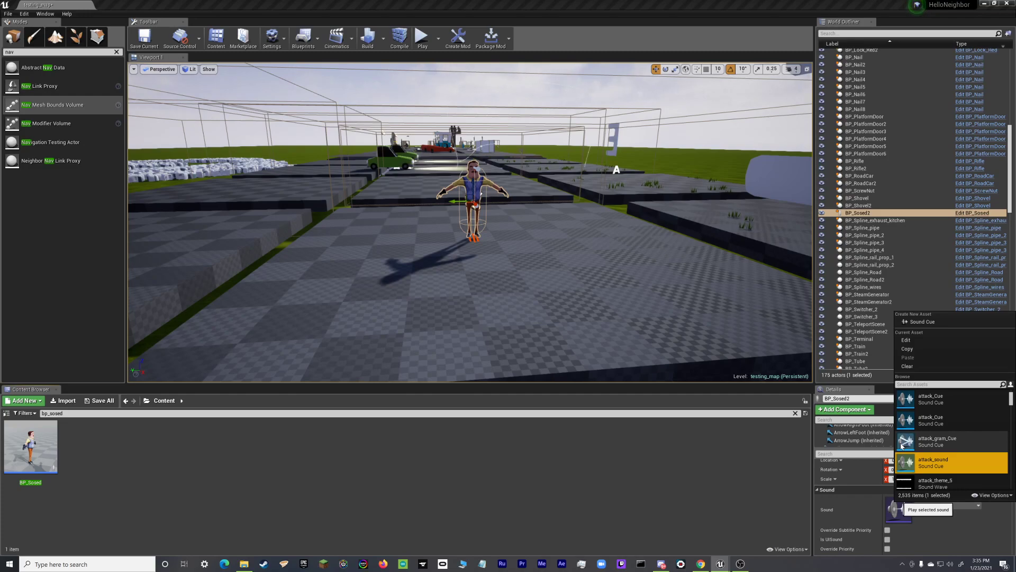
click(904, 422)
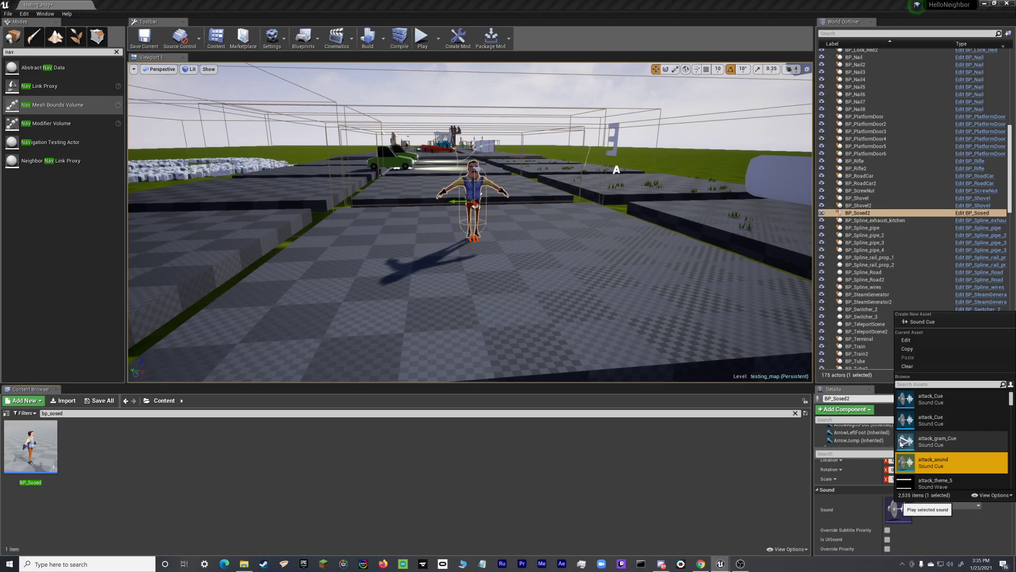
scroll(903, 447, up, 1)
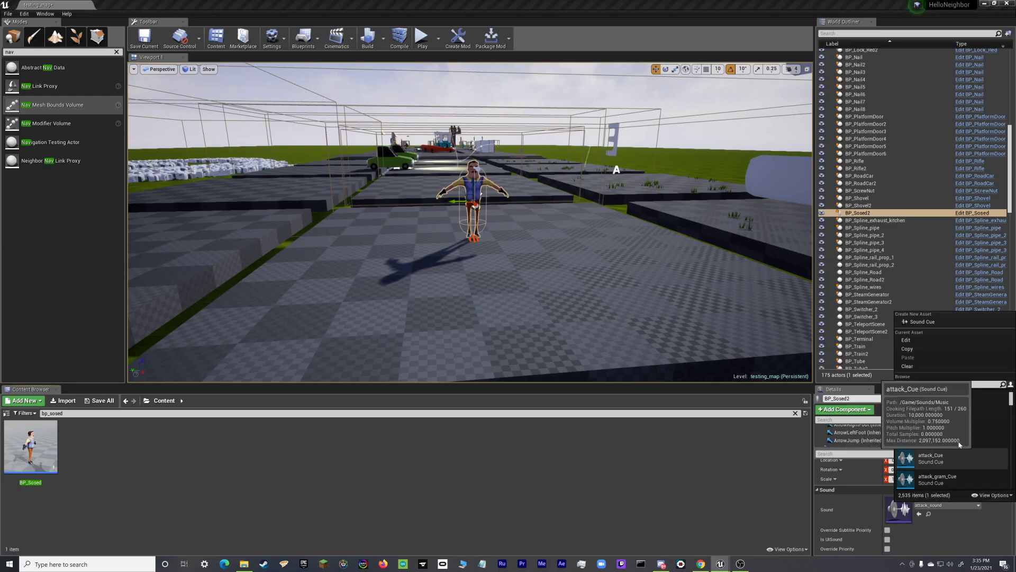
click(905, 416)
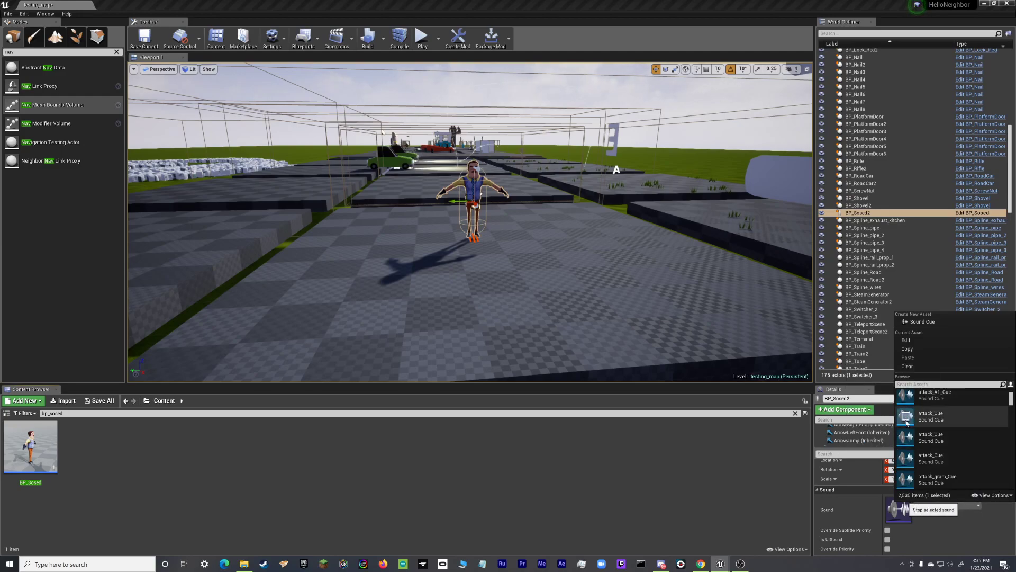
scroll(944, 423, up, 1)
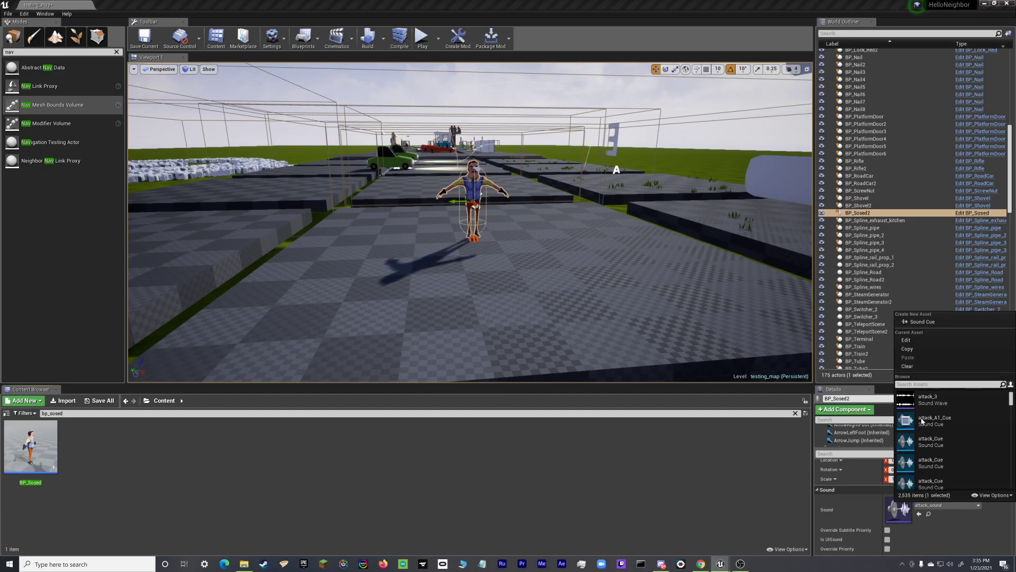
Step: Assign attack_Cue as the attack_sound component's sound and play and stop a preview of it
click(905, 461)
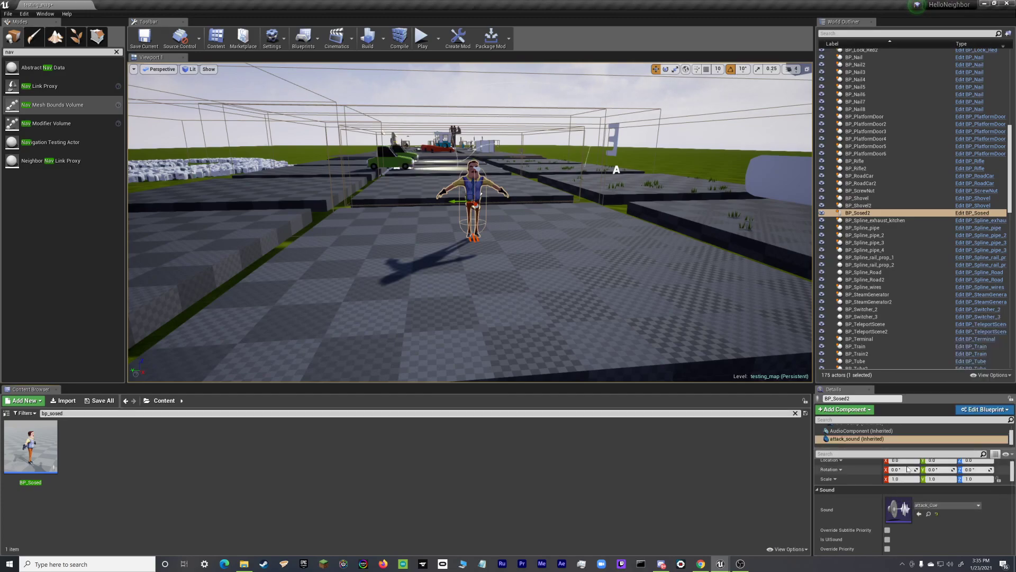
click(947, 505)
click(905, 450)
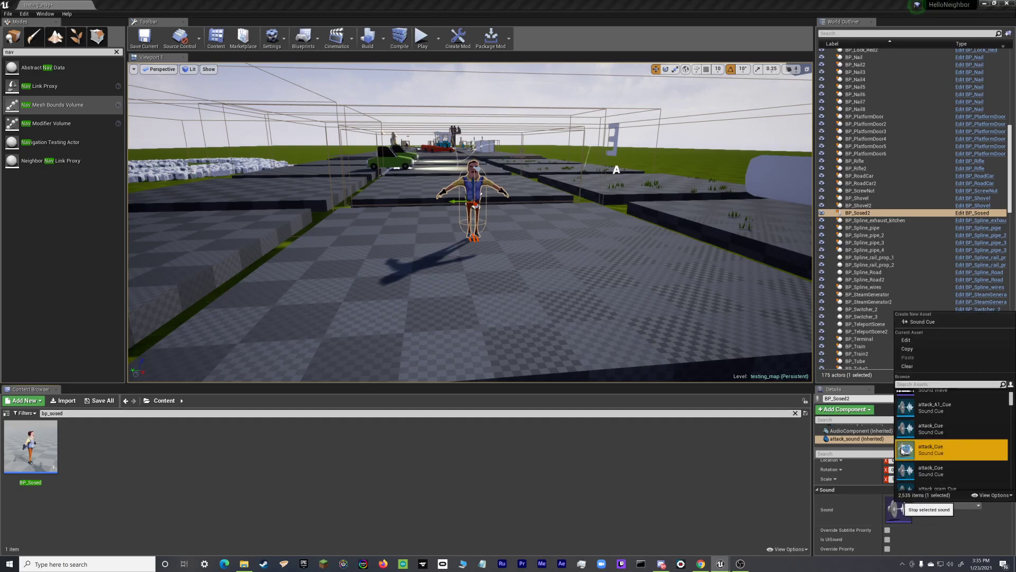
click(906, 453)
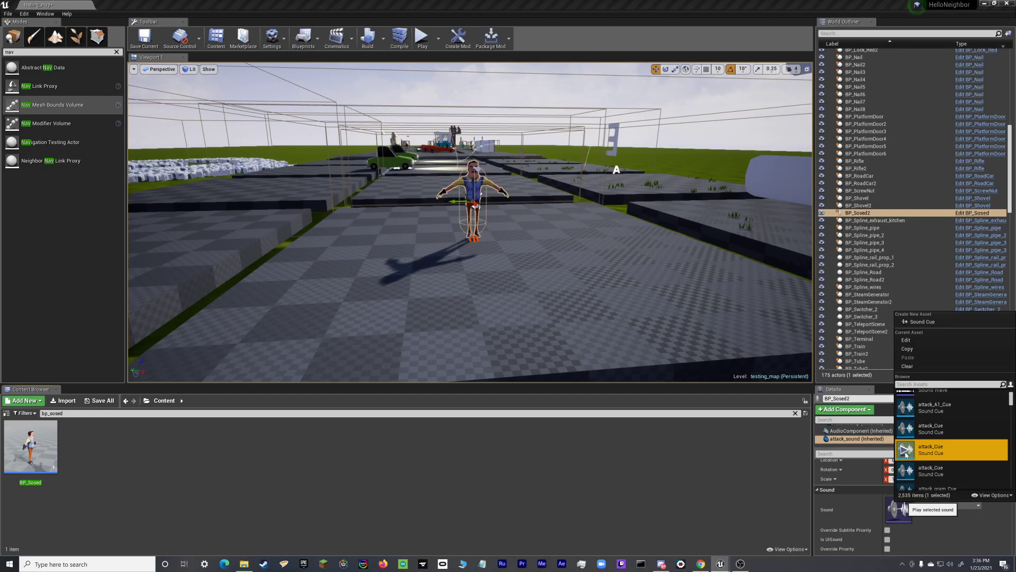
Step: Preview further attack sounds in the sound asset list, including attack_Cue, attack_theme_5 and attack_theme_7
click(905, 451)
click(905, 471)
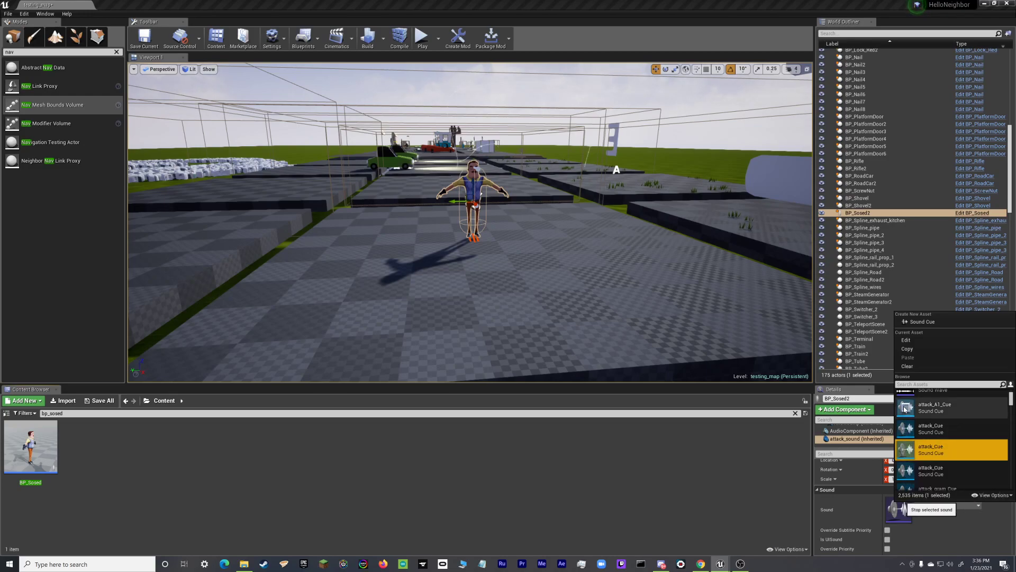
scroll(905, 440, down, 1)
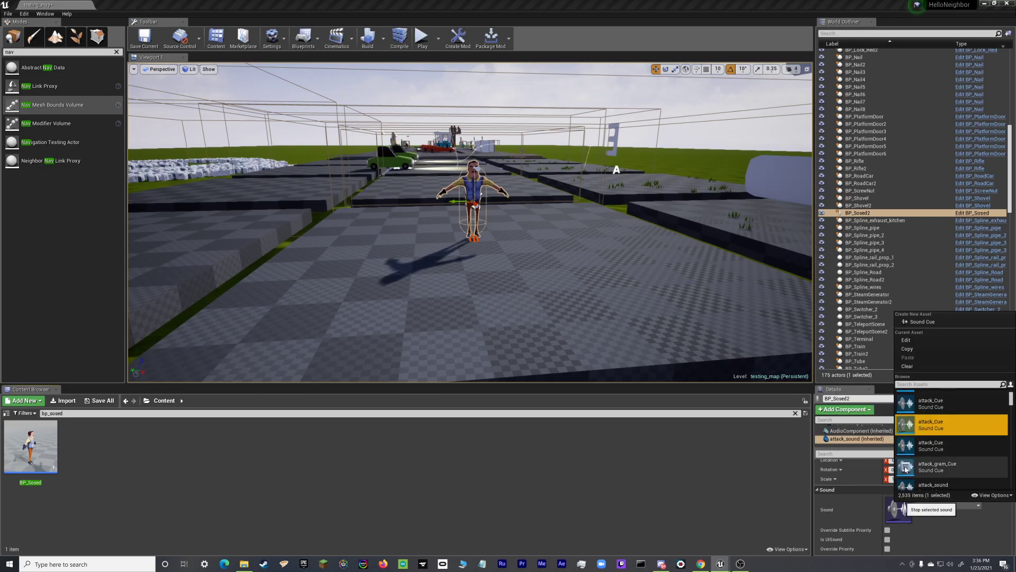
scroll(904, 466, down, 1)
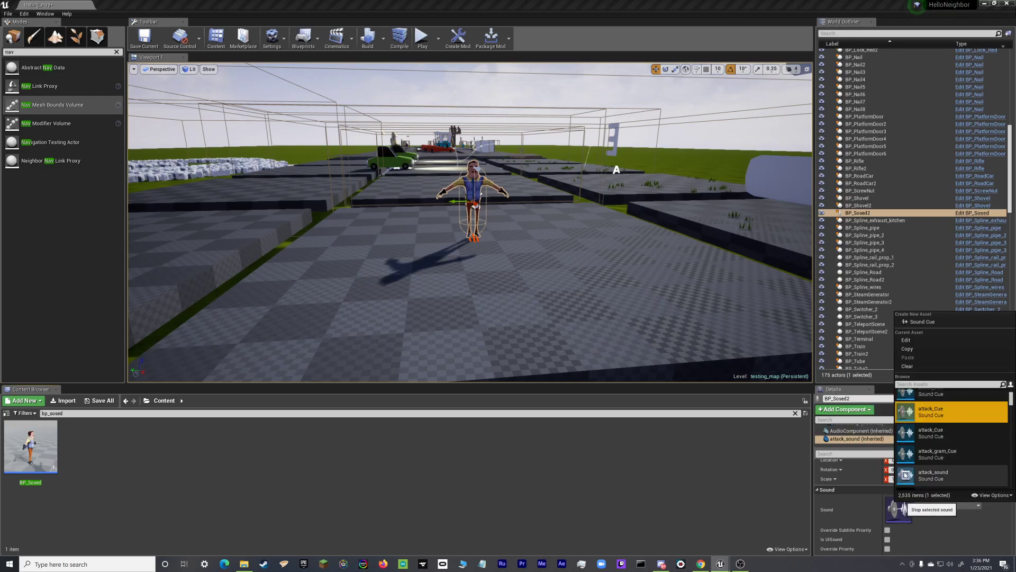
scroll(905, 471, down, 3)
click(904, 458)
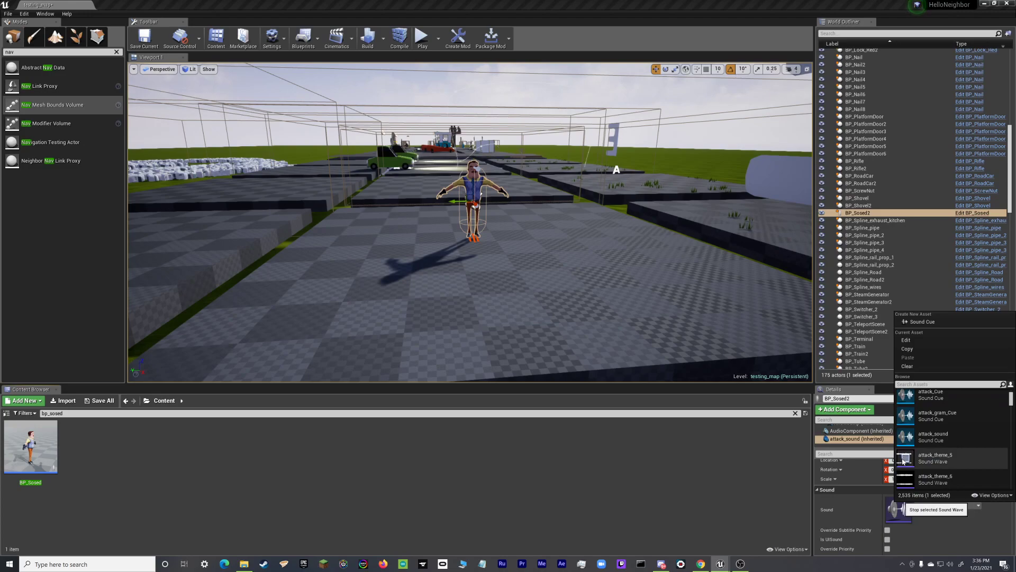
scroll(906, 481, down, 1)
scroll(906, 477, down, 1)
click(905, 462)
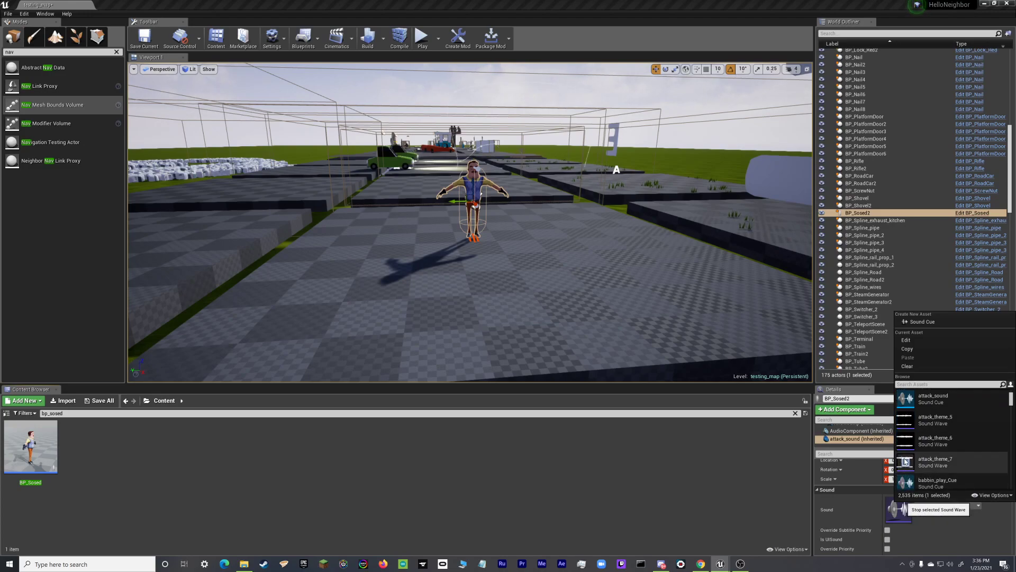
Step: Assign attack_A1_Cue as the sound of the neighbor's attack_sound component
scroll(931, 471, down, 6)
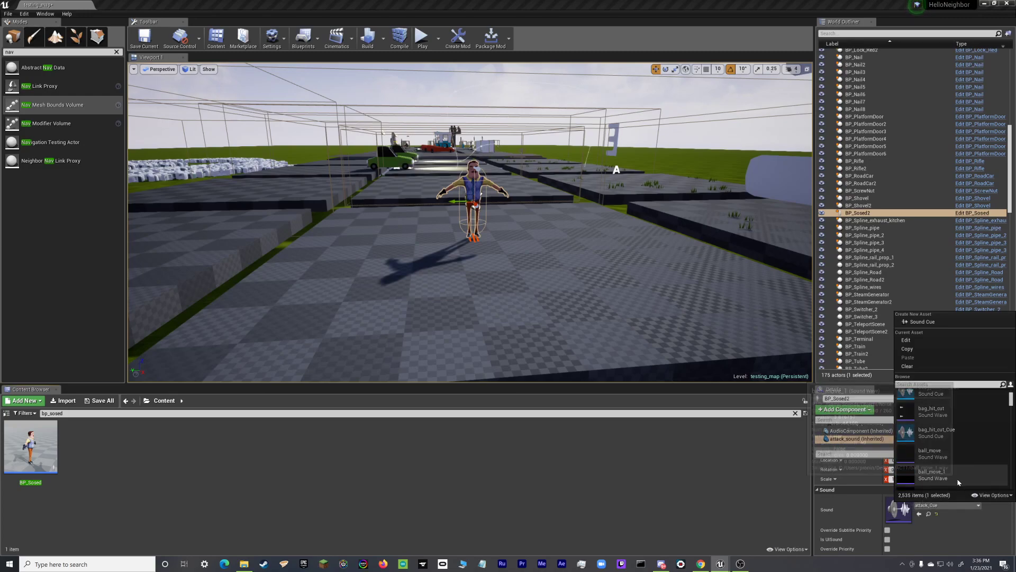
scroll(942, 439, up, 5)
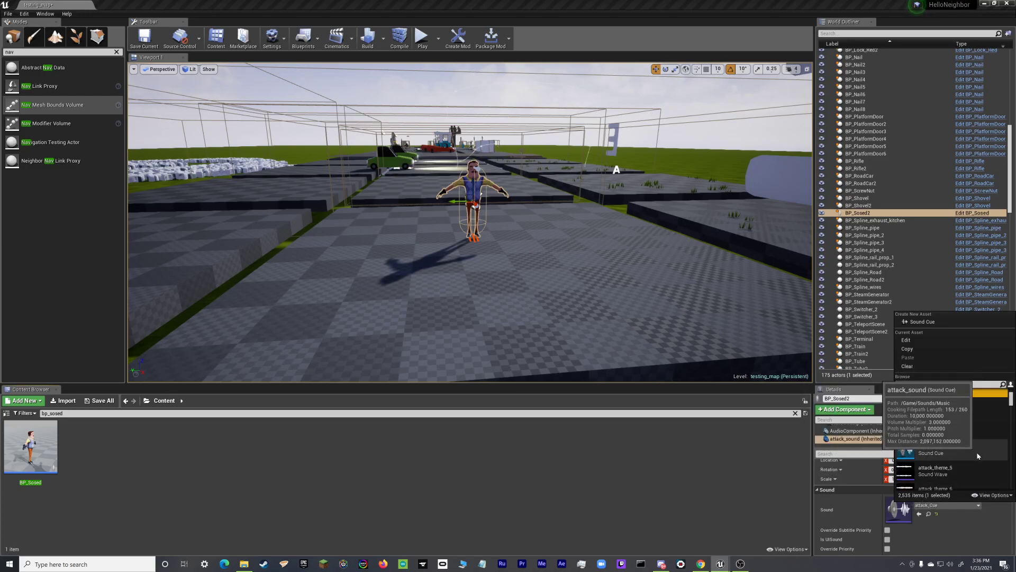
scroll(981, 439, up, 3)
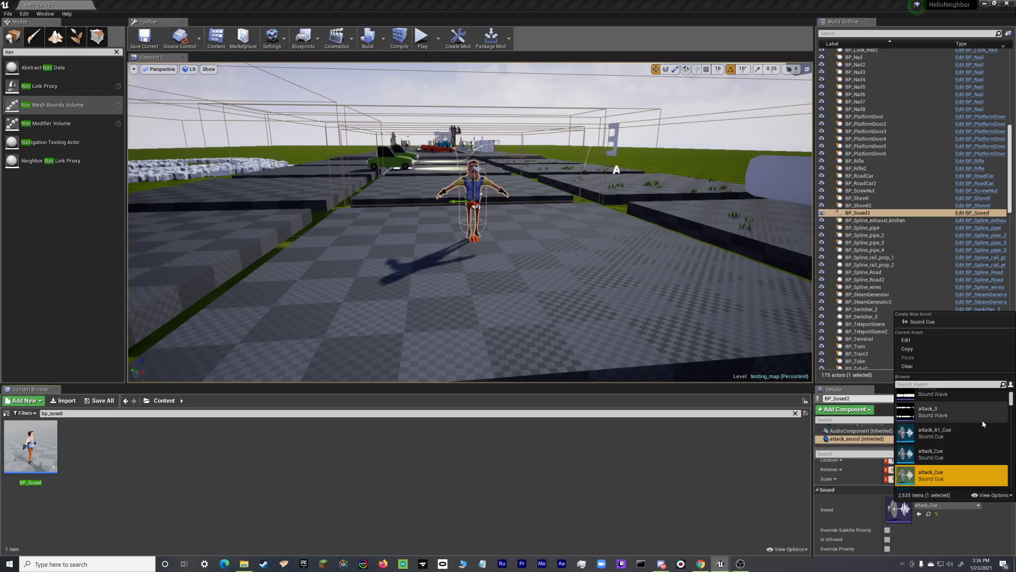
click(972, 434)
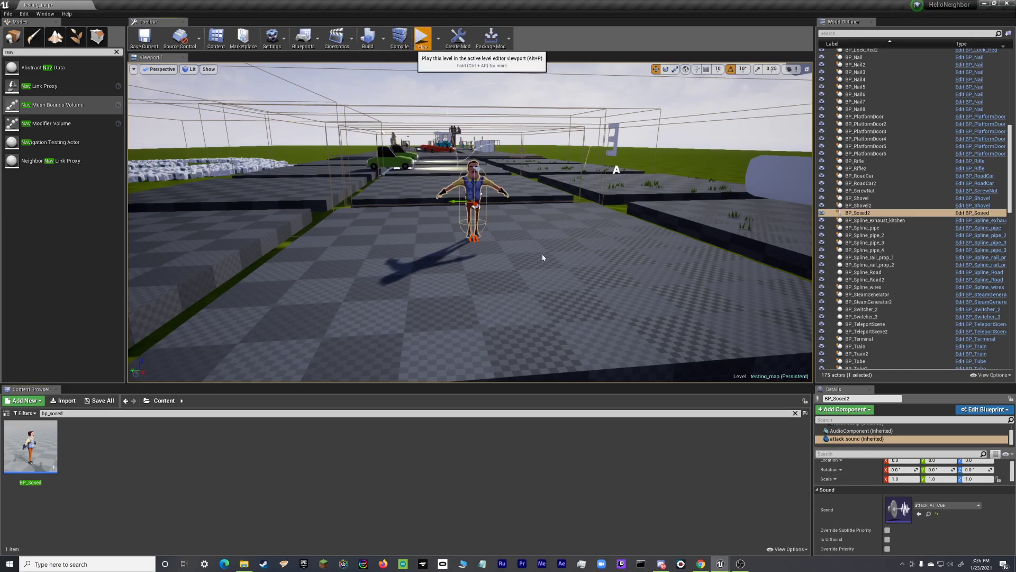
Step: Play-test the level in the viewport, moving away from the player start across the map, and stop the session
key(alt+p)
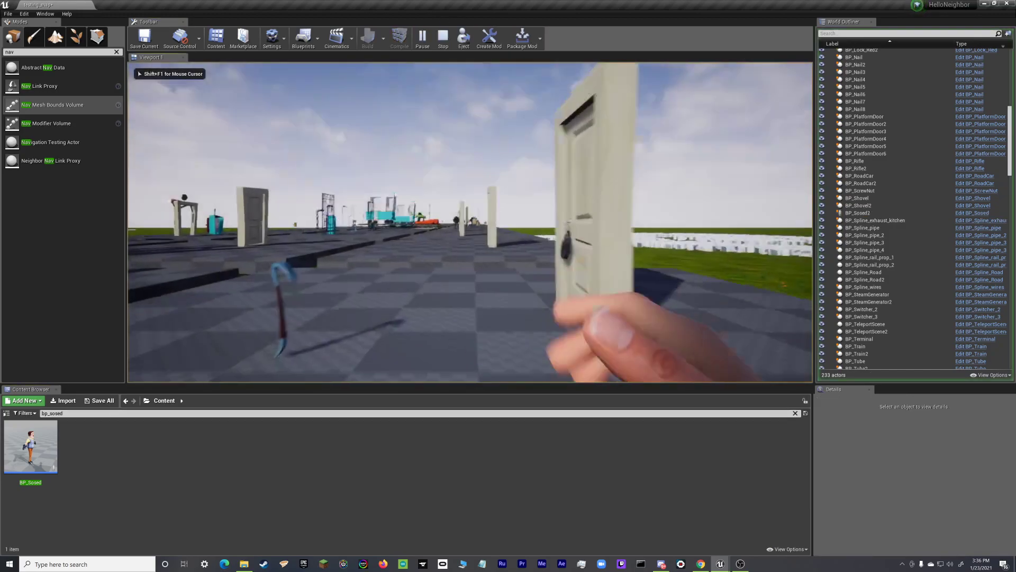
key(w)
click(470, 222)
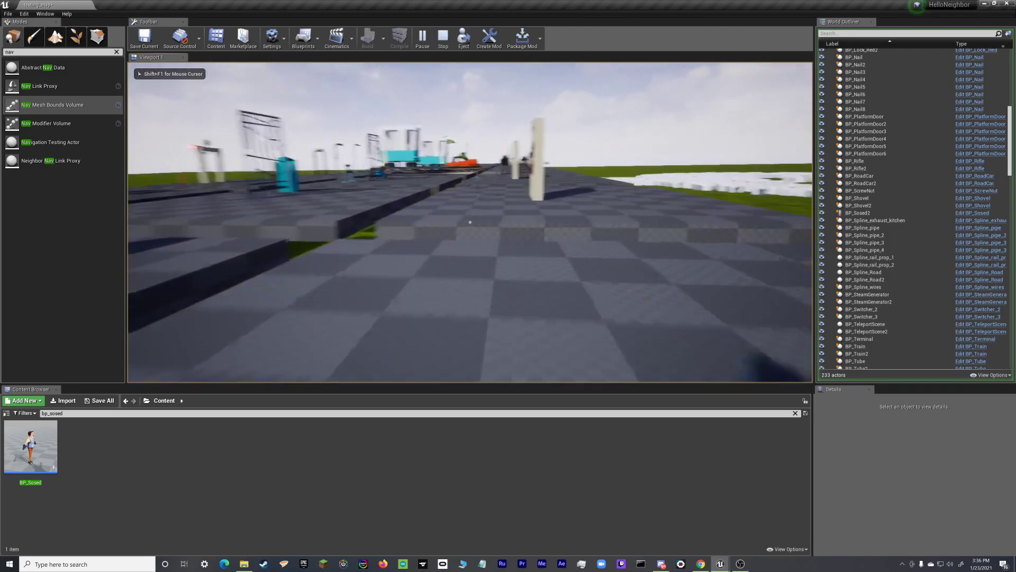
click(470, 222)
click(470, 222)
key(w)
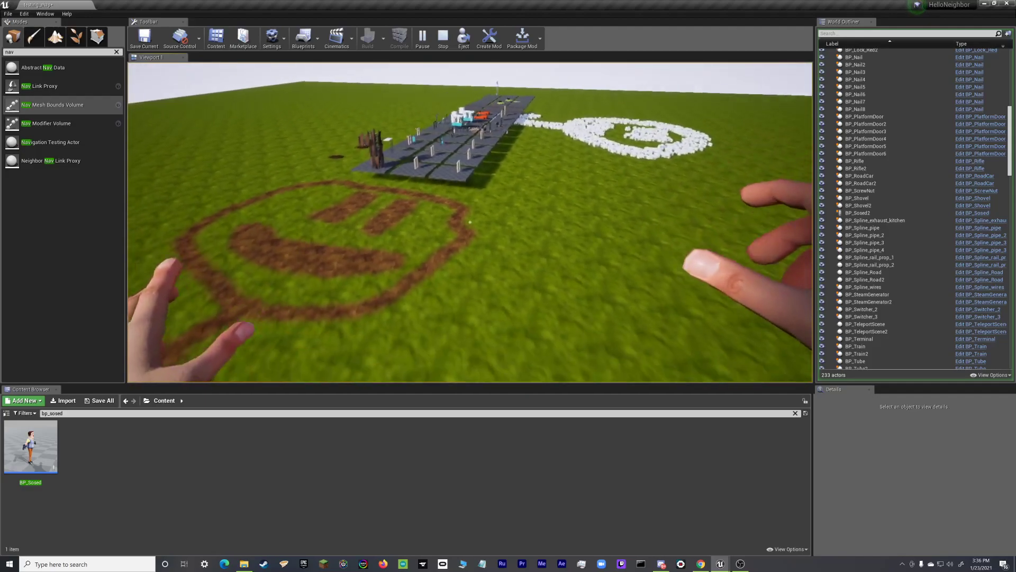
key(Escape)
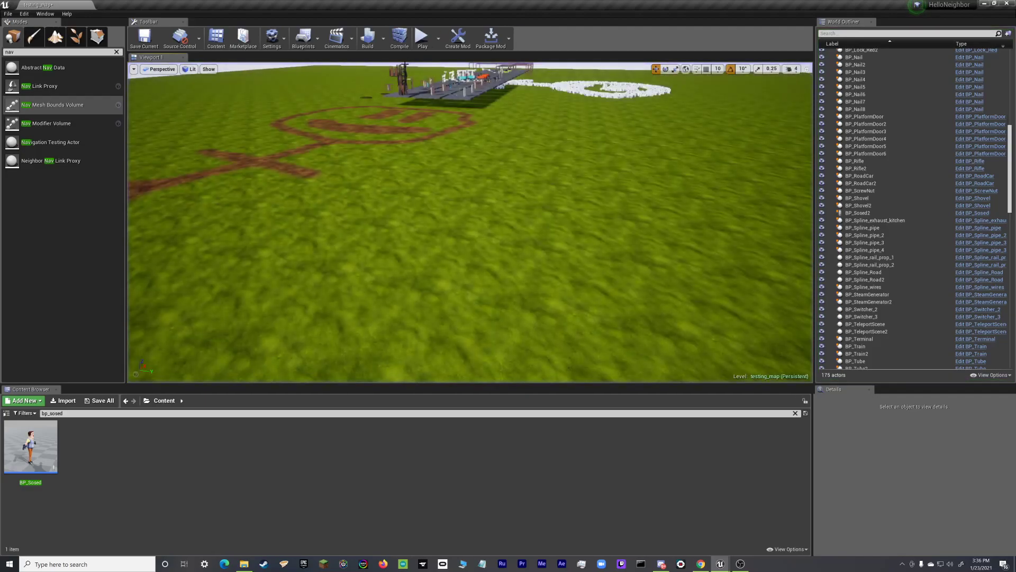
Step: Restart the play-test and run along the row of platforms past the cars to reach the neighbor
key(alt+p)
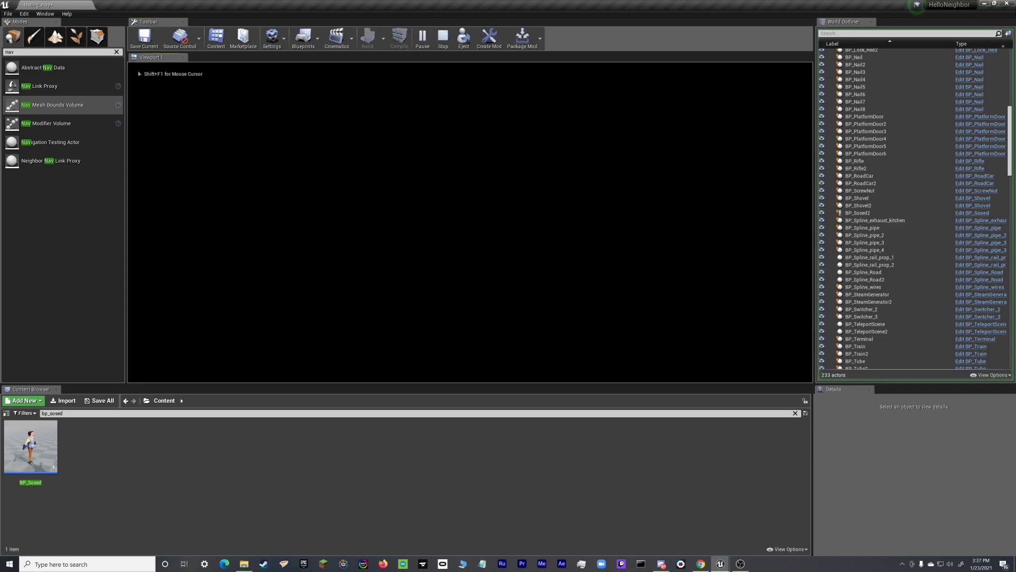
key(w)
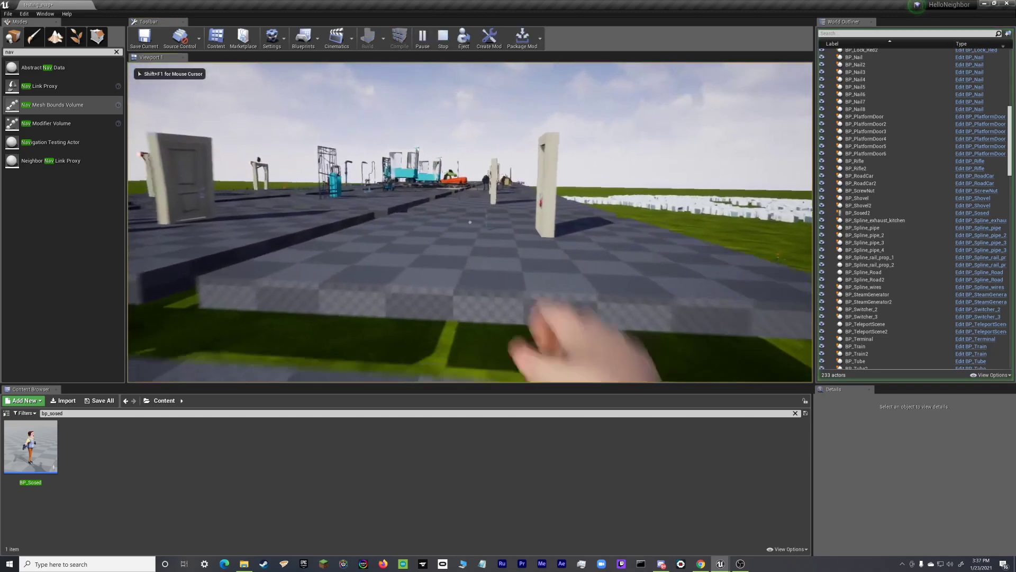
key(w)
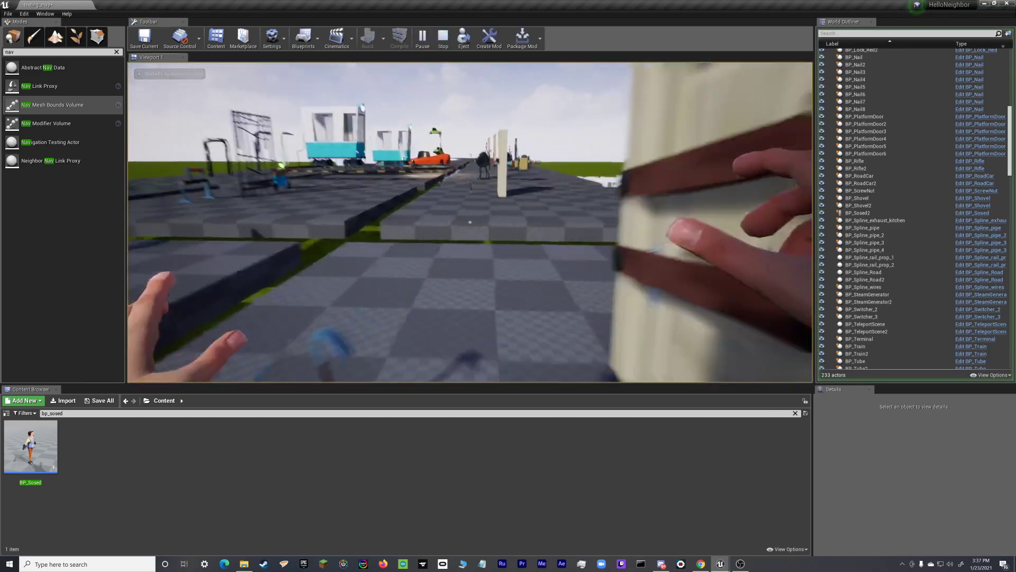
key(w)
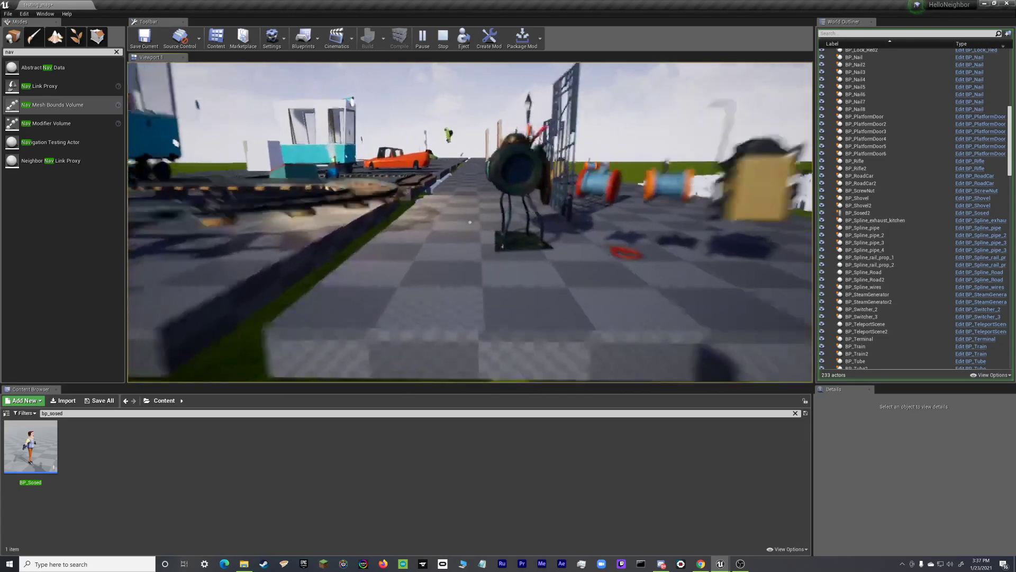
key(w)
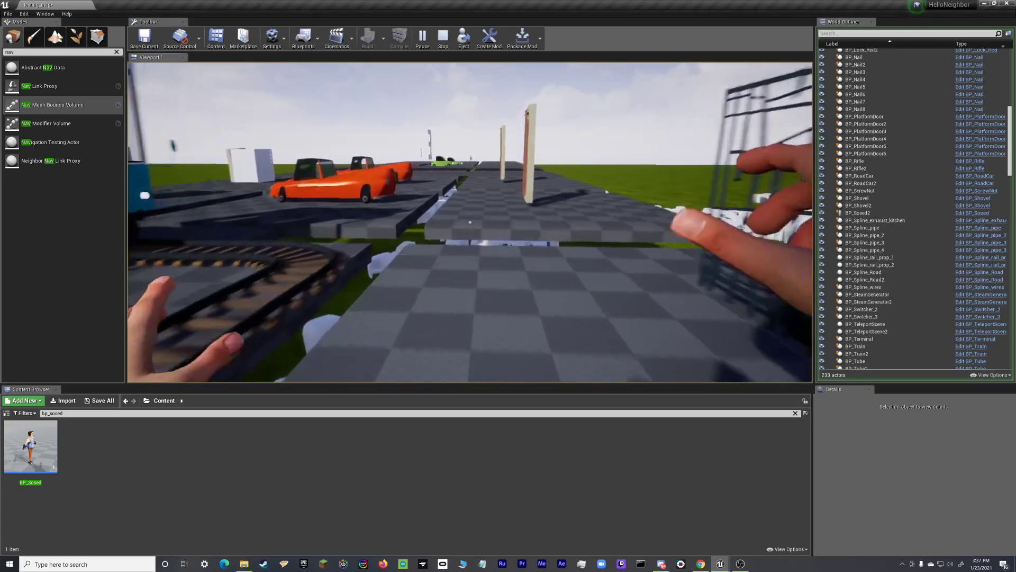
key(w)
key(w)
key(space)
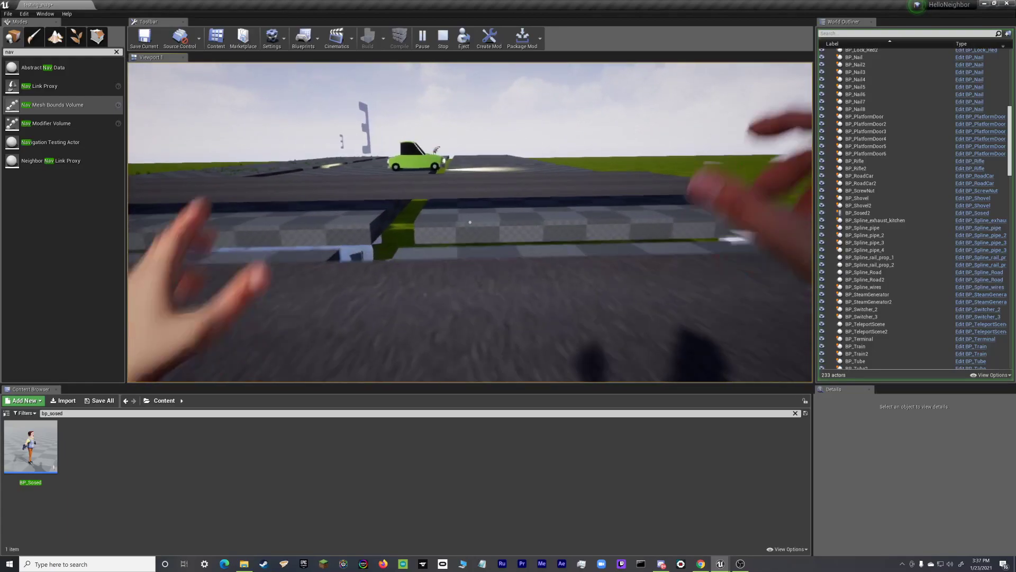
key(w)
key(space)
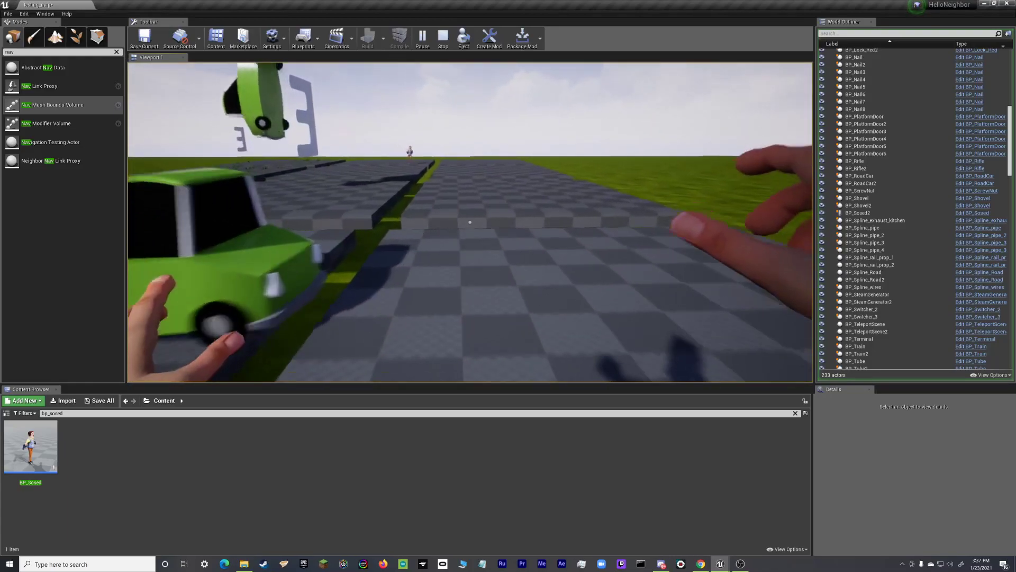
key(w)
key(space)
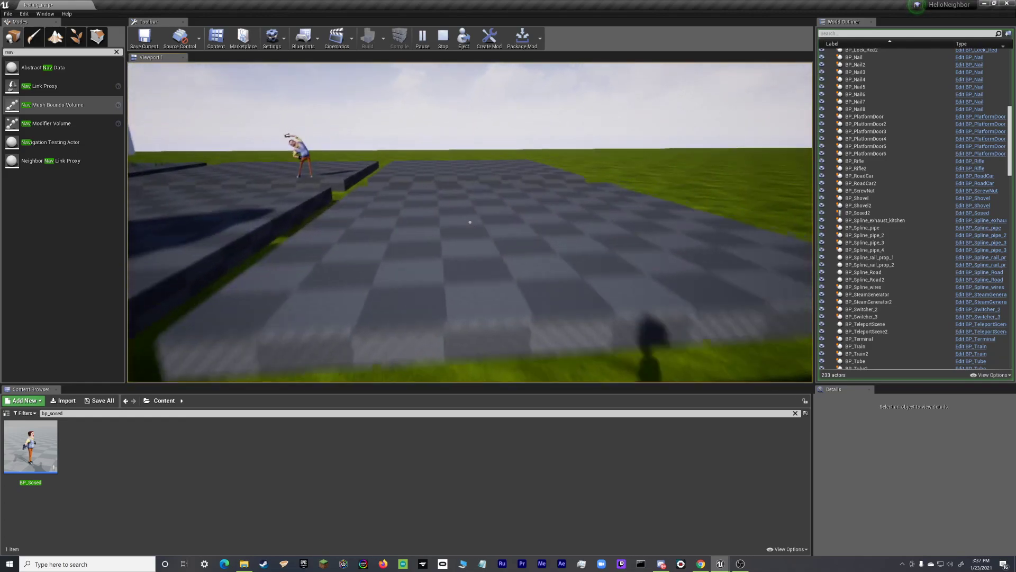
Step: Move around close to the neighbor to test his reaction and attack sound, and end the play session
key(w)
key(space)
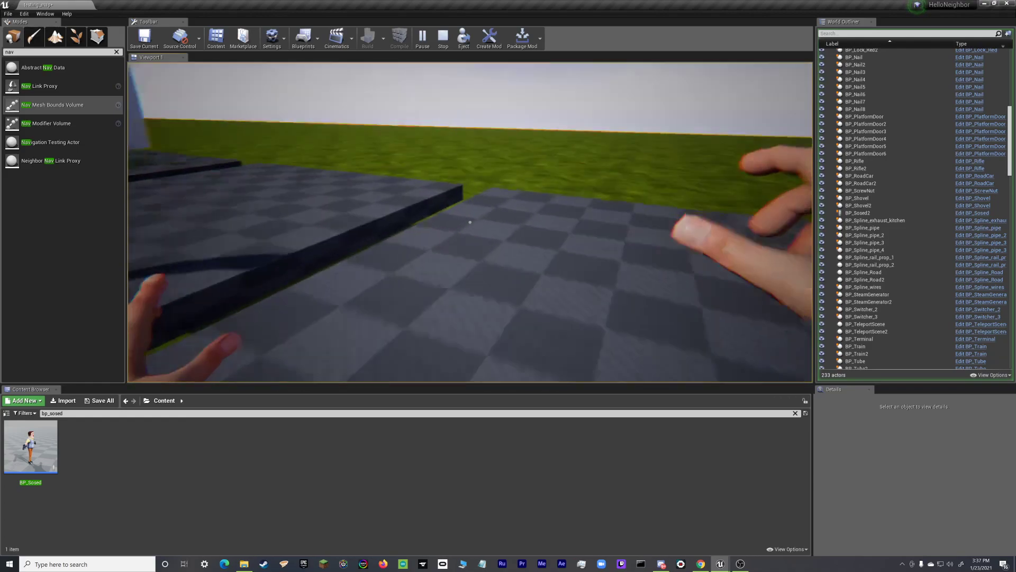
key(w)
key(space)
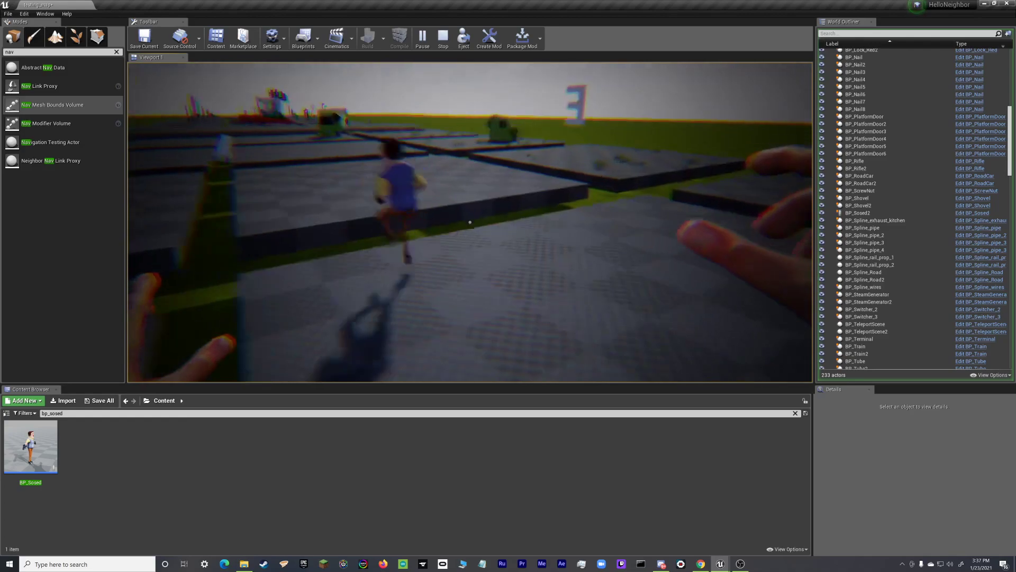
key(w)
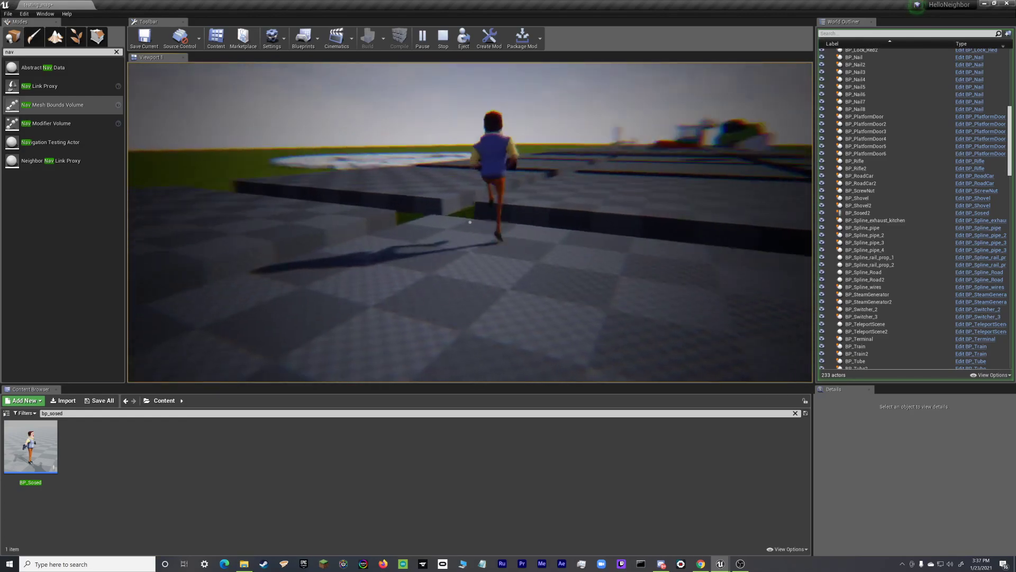
key(w)
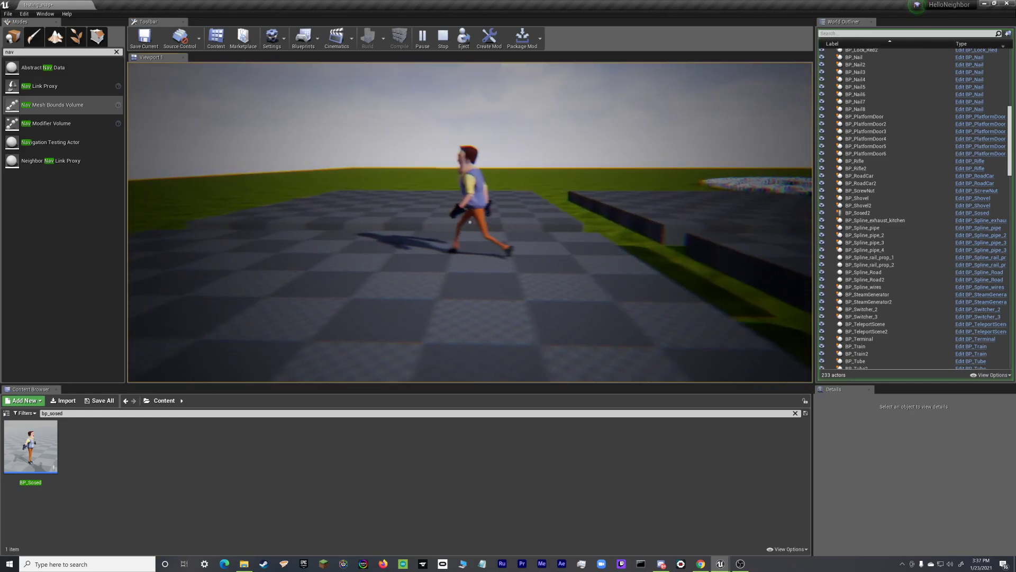
key(w)
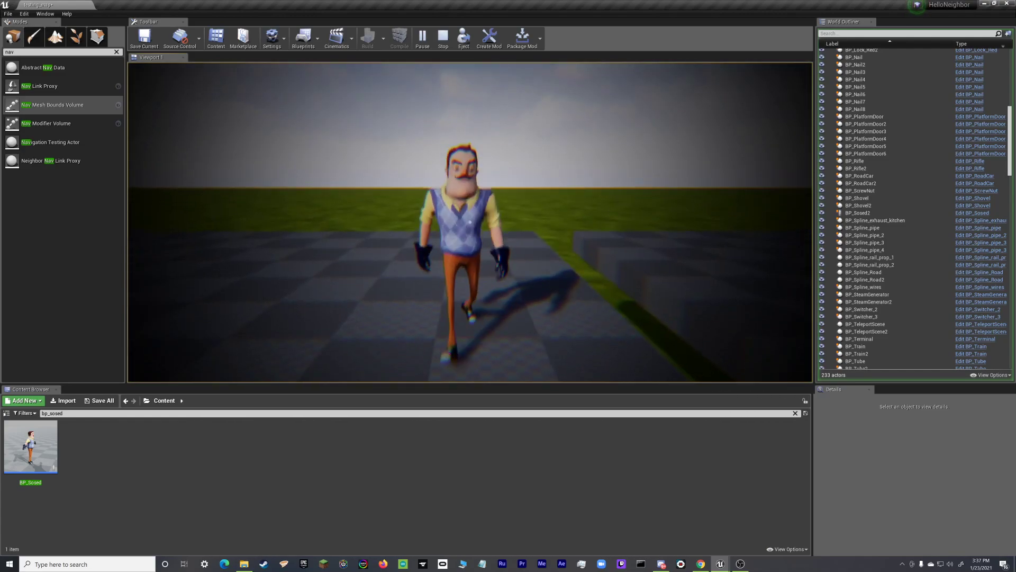
key(Escape)
Step: Filter the level's actors by "neighbor" and delete the BP_AreaNeighborHouse actor
right_drag(411, 215, 344, 281)
right_drag(397, 188, 427, 189)
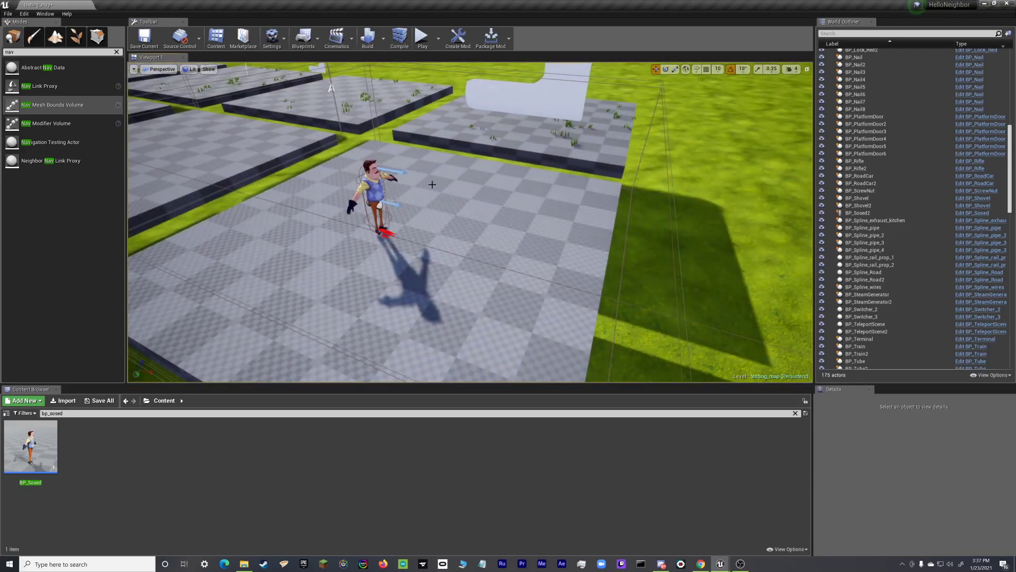
click(583, 81)
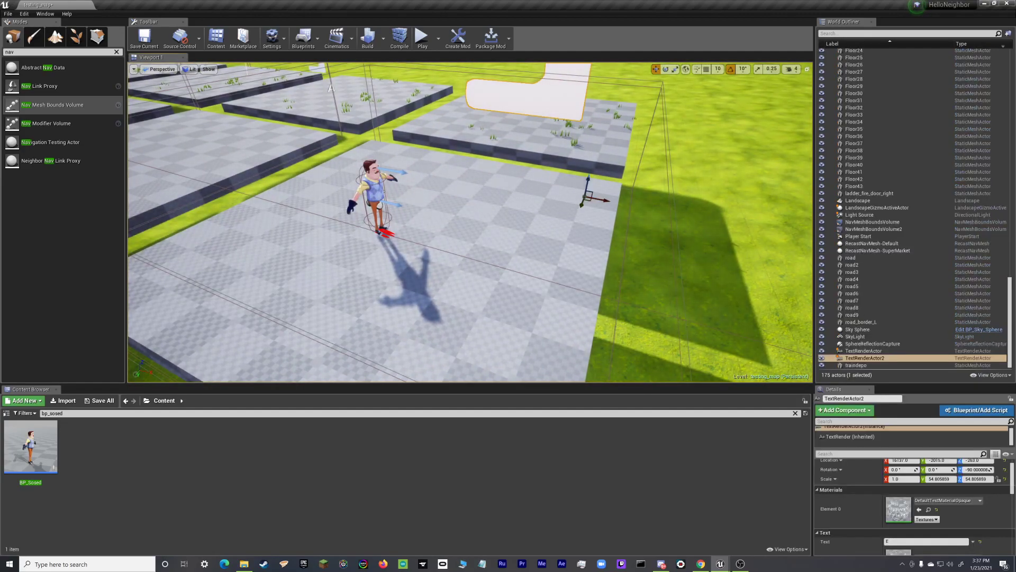
right_drag(576, 121, 576, 121)
click(847, 33)
text(n)
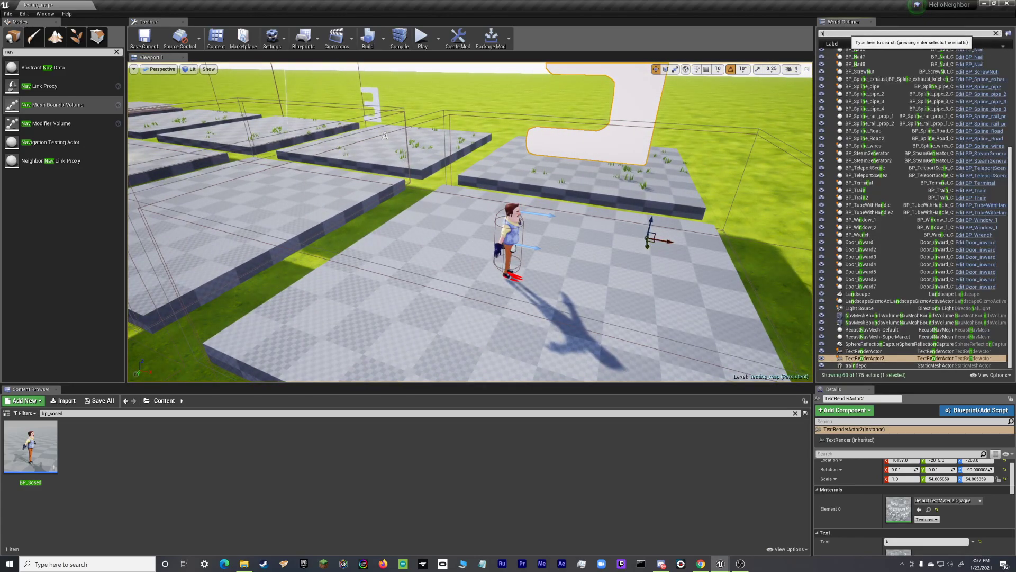
text(eighbor)
click(883, 59)
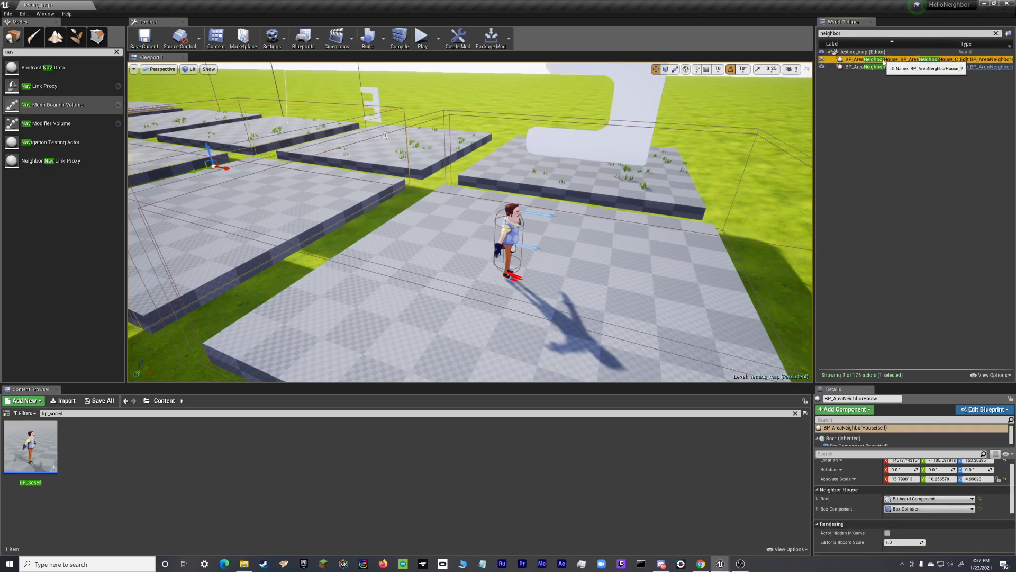
key(Delete)
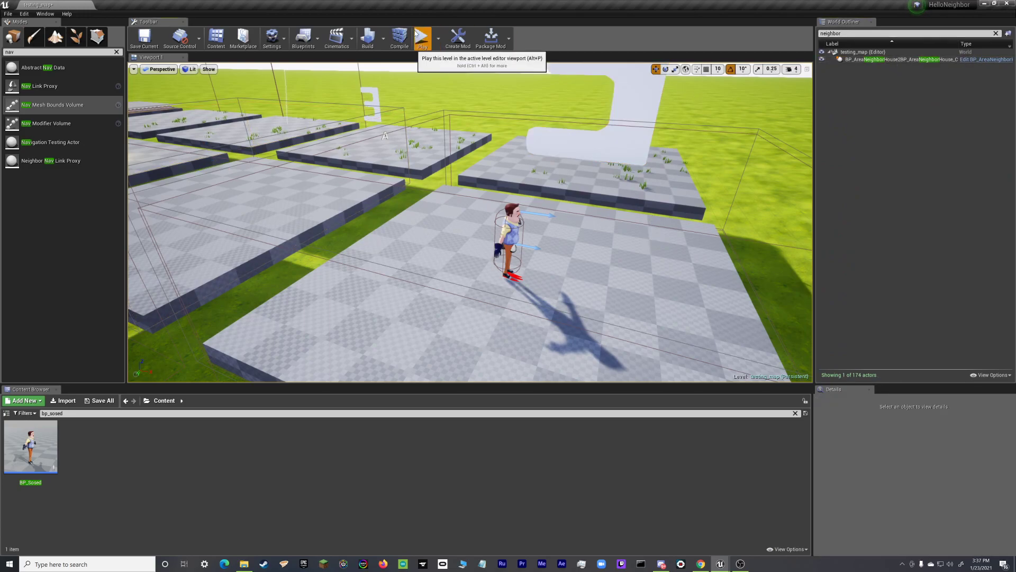
Step: Play-test the level again without the deleted house area, running up to the neighbor to check his behavior, and return to editing
key(alt+p)
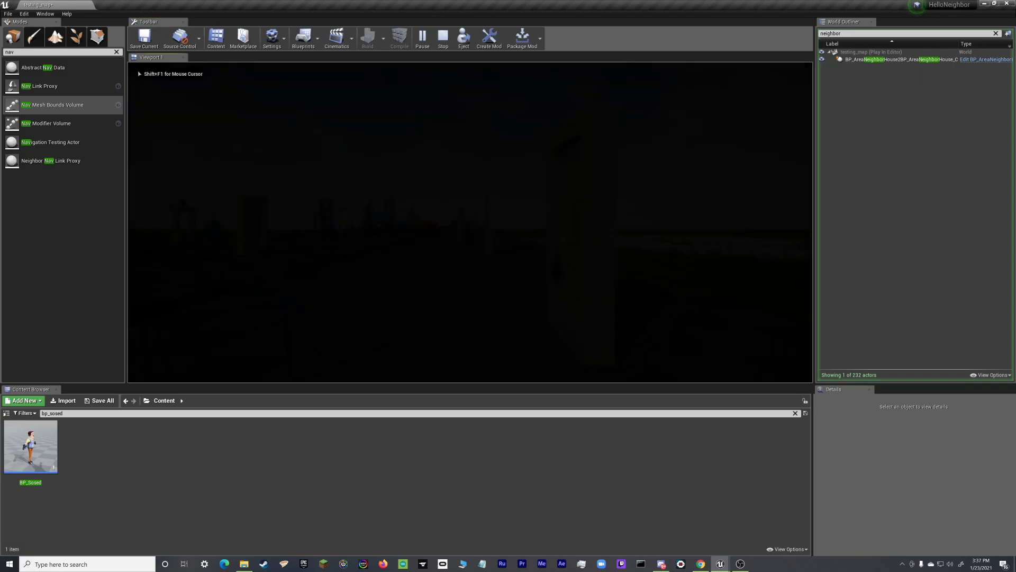
key(w)
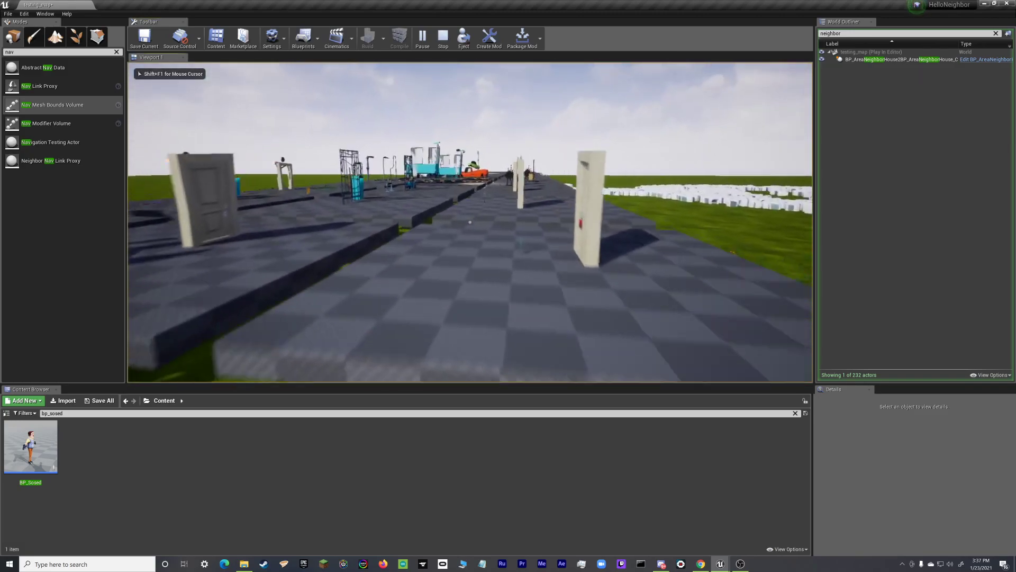
key(w)
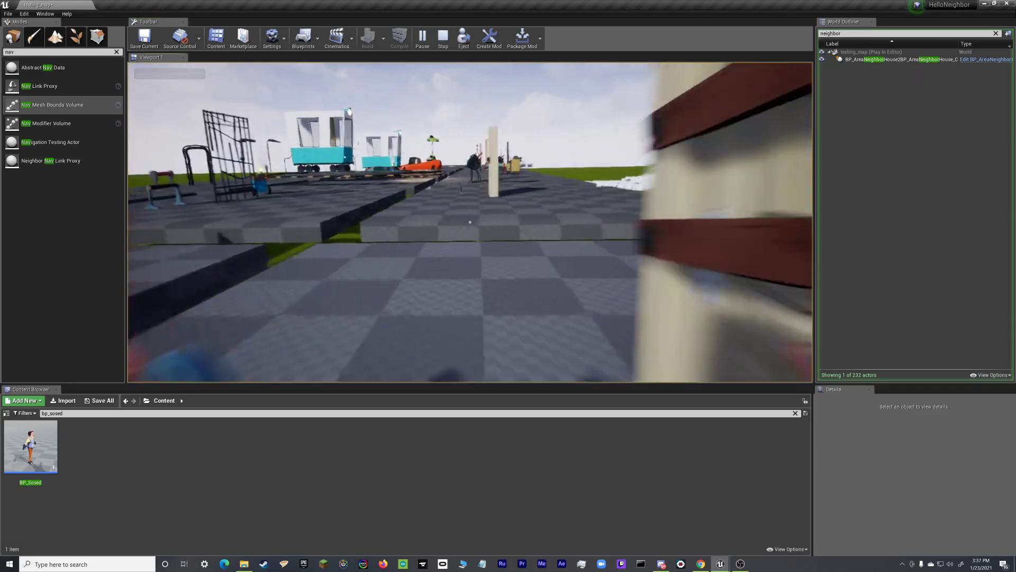
key(w)
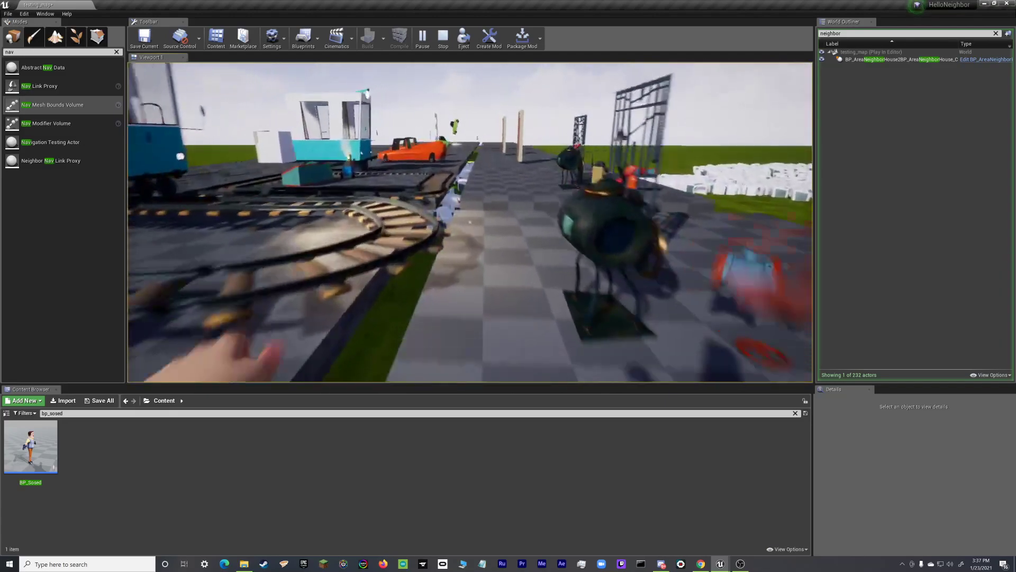
key(w)
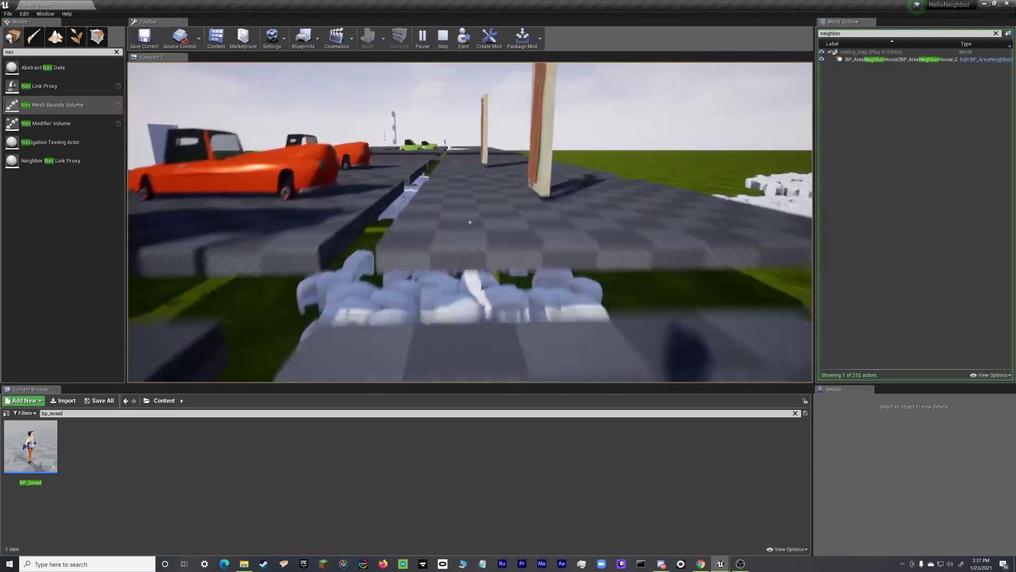
key(w)
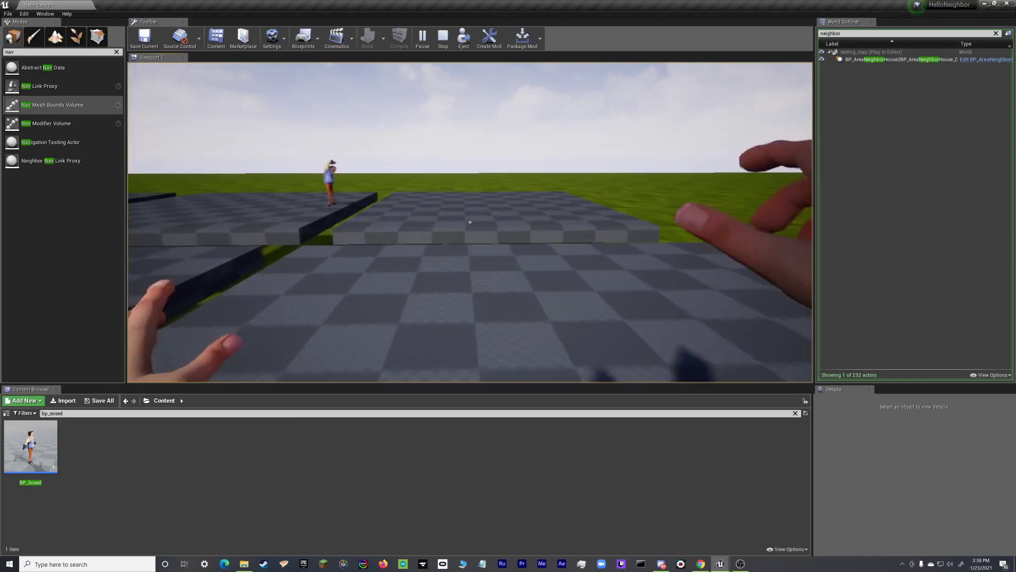
key(w)
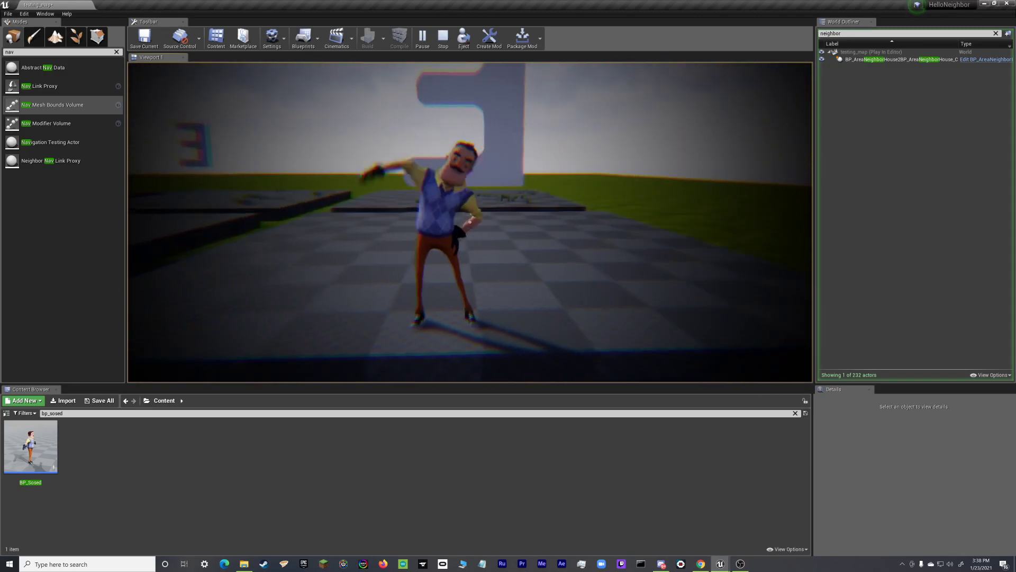
key(w)
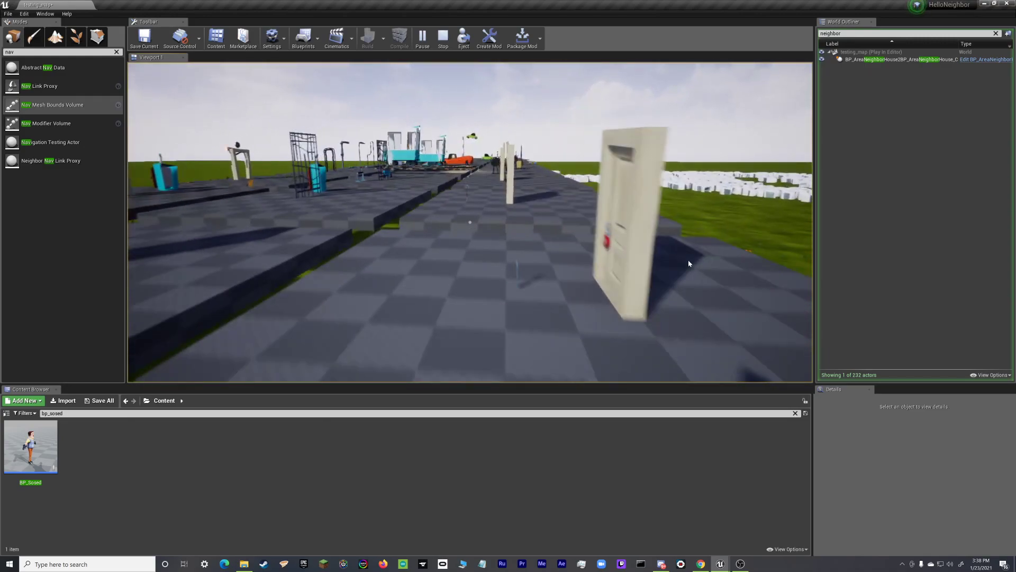
key(Escape)
mouse_move(701, 263)
right_down()
mouse_move(662, 259)
mouse_move(672, 275)
mouse_move(662, 307)
mouse_move(633, 310)
mouse_move(630, 323)
mouse_move(640, 312)
mouse_move(752, 307)
mouse_move(700, 263)
right_up()
key(w)
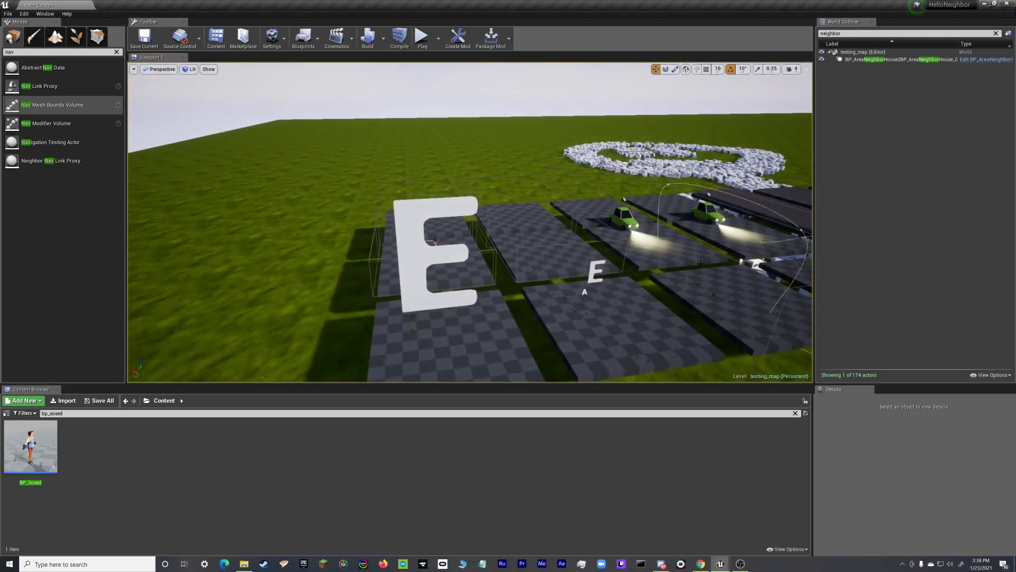